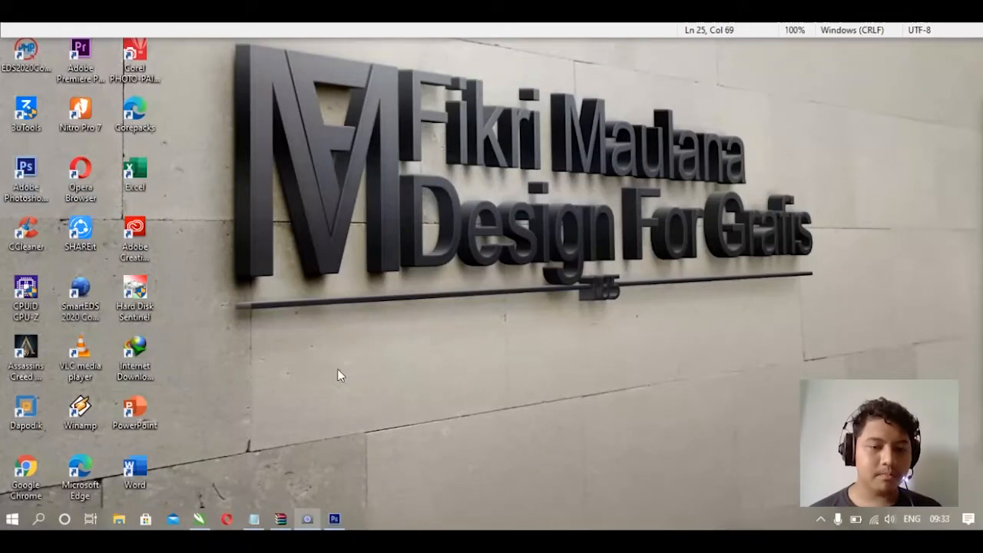
- Switch to Photoshop and open the photo 'kelas 1 (45)' from the sdn cikeas 01 folder
{"action": "left_click", "coordinate": [336, 520]}
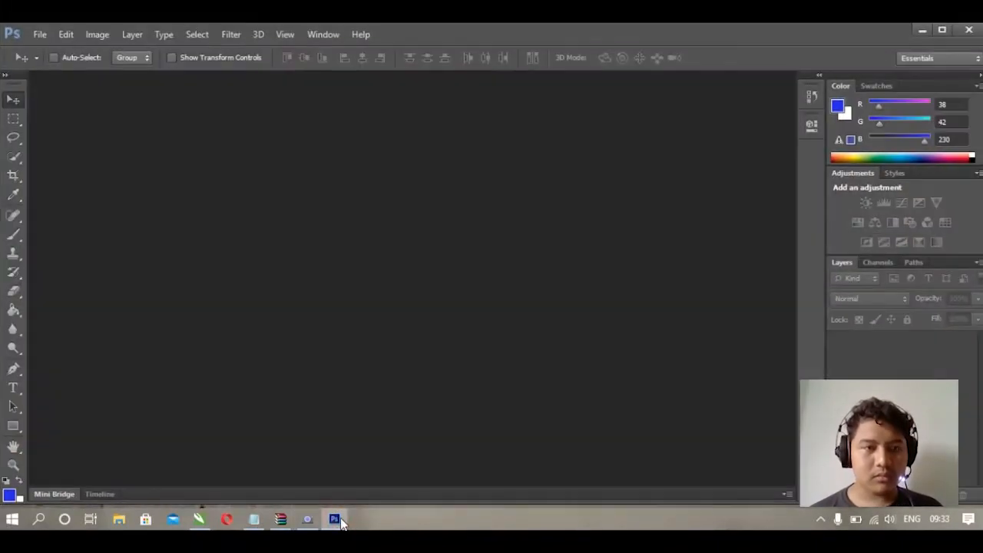
{"action": "left_click", "coordinate": [40, 34]}
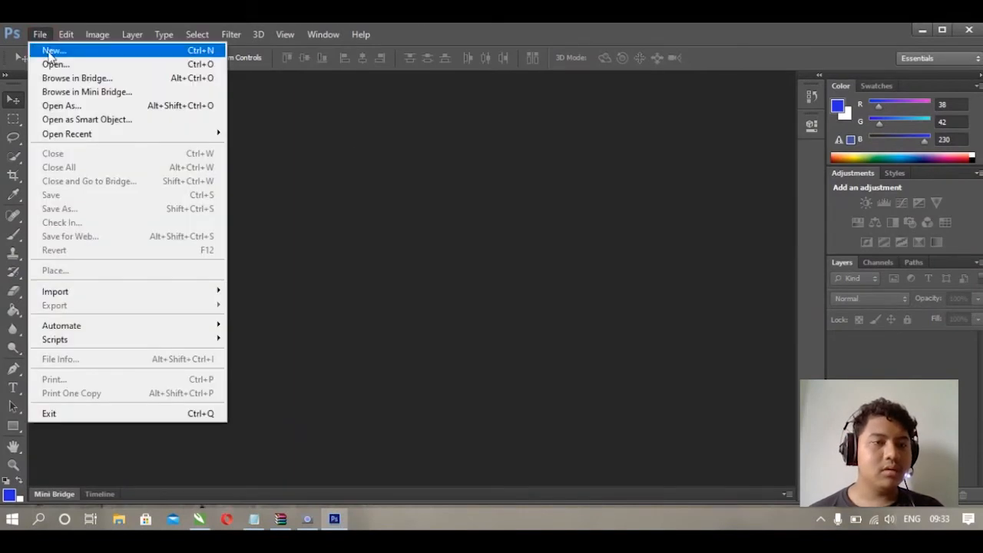
{"action": "left_click", "coordinate": [55, 65]}
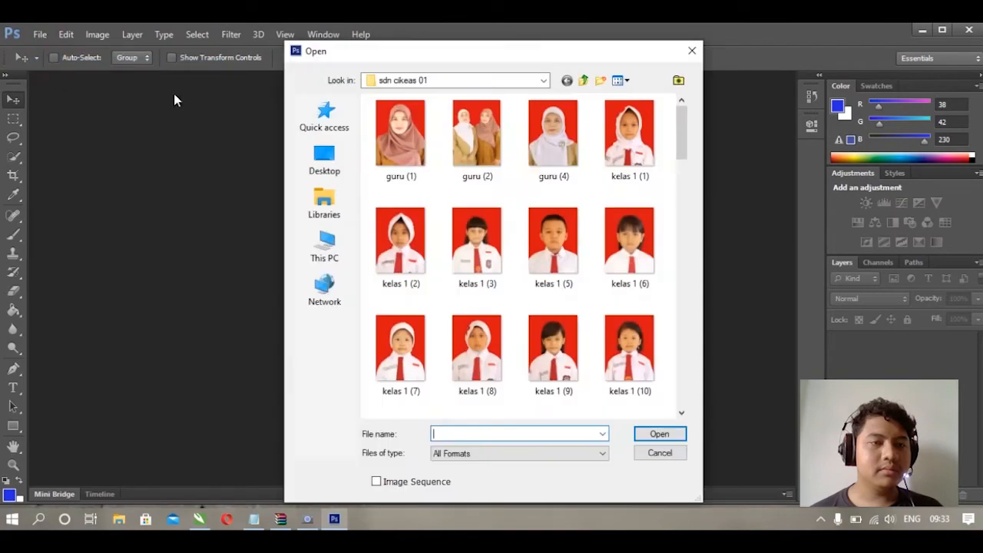
{"action": "scroll", "coordinate": [553, 229], "scroll_direction": "down", "scroll_amount": 7}
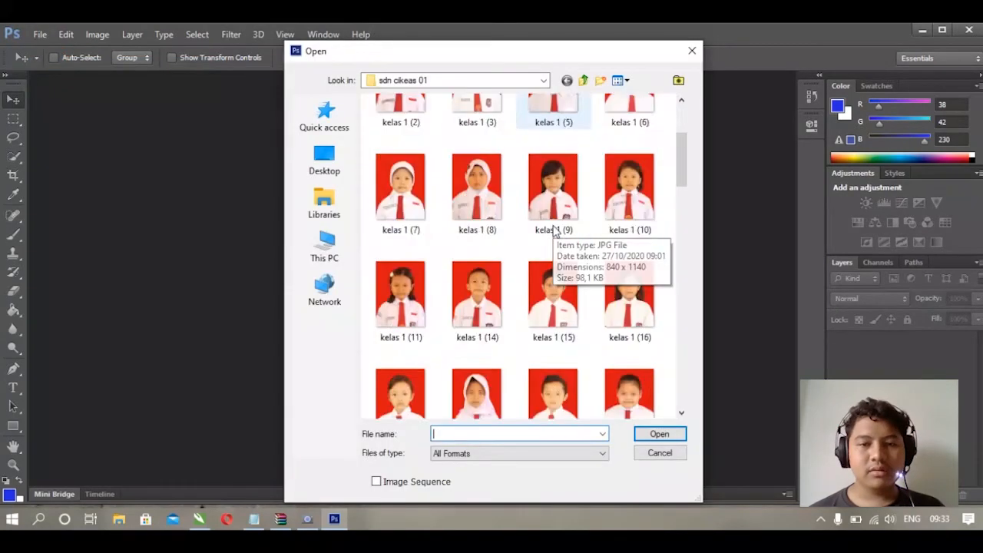
{"action": "scroll", "coordinate": [554, 230], "scroll_direction": "down", "scroll_amount": 3}
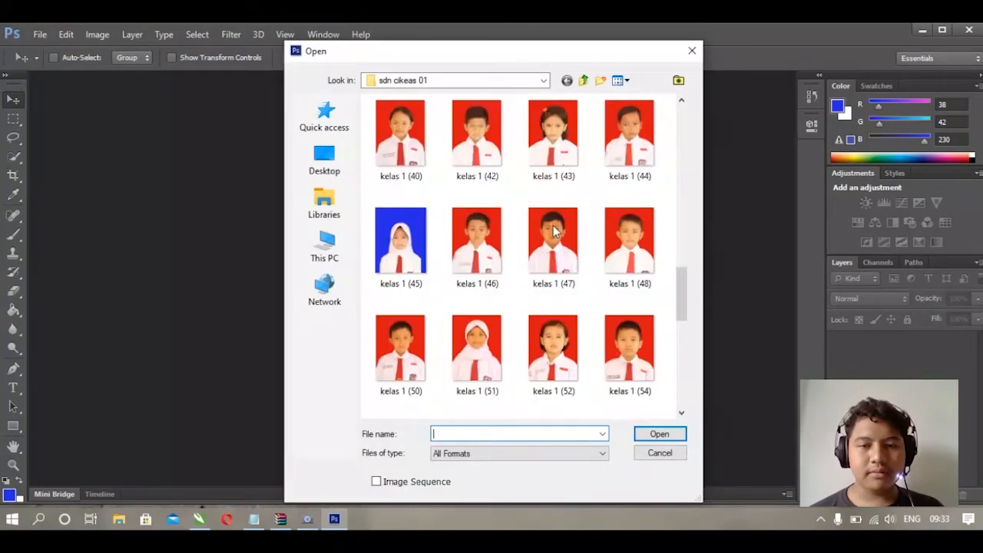
{"action": "left_click", "coordinate": [407, 244]}
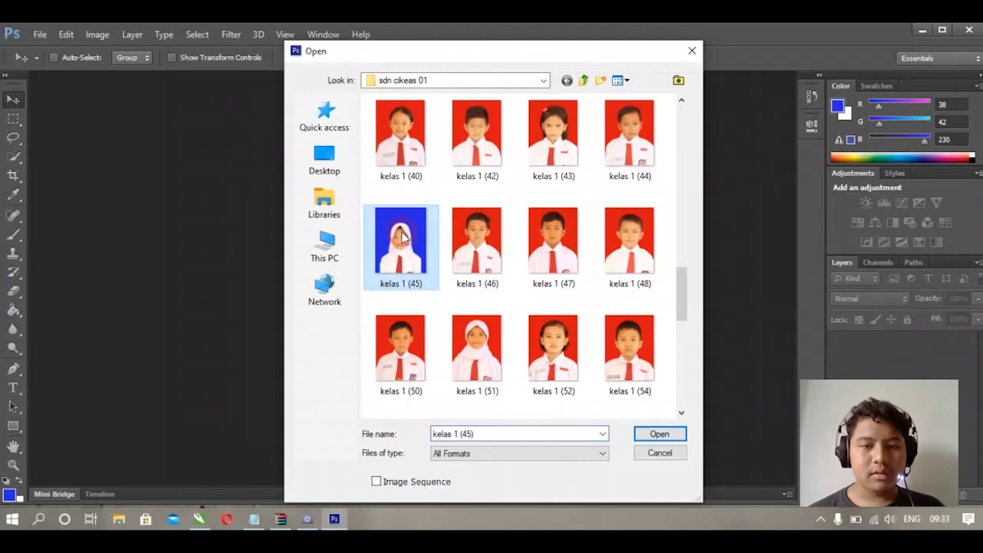
{"action": "left_click", "coordinate": [660, 434]}
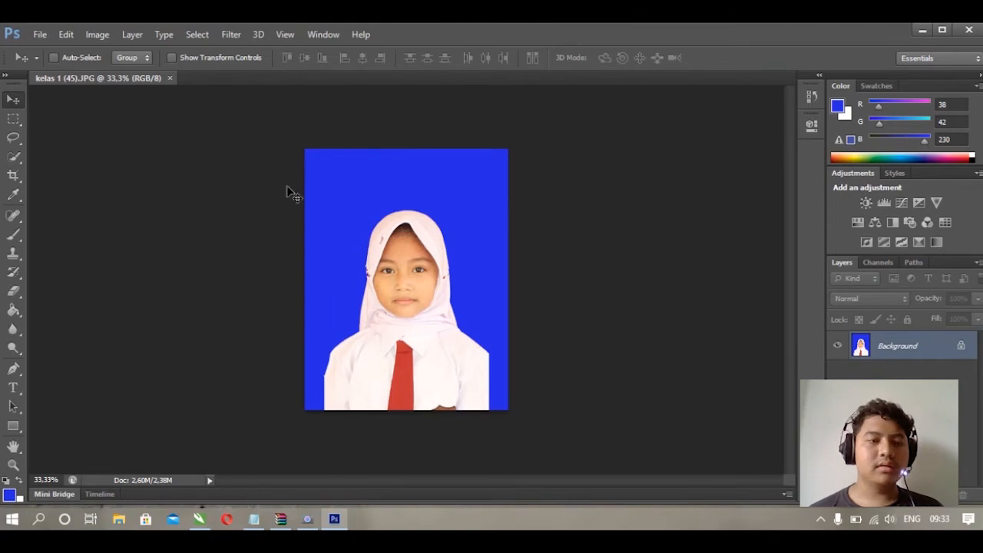
- Crop the photo slightly, trimming the top-right and bottom-left edges with the Crop tool
{"action": "key", "text": "b"}
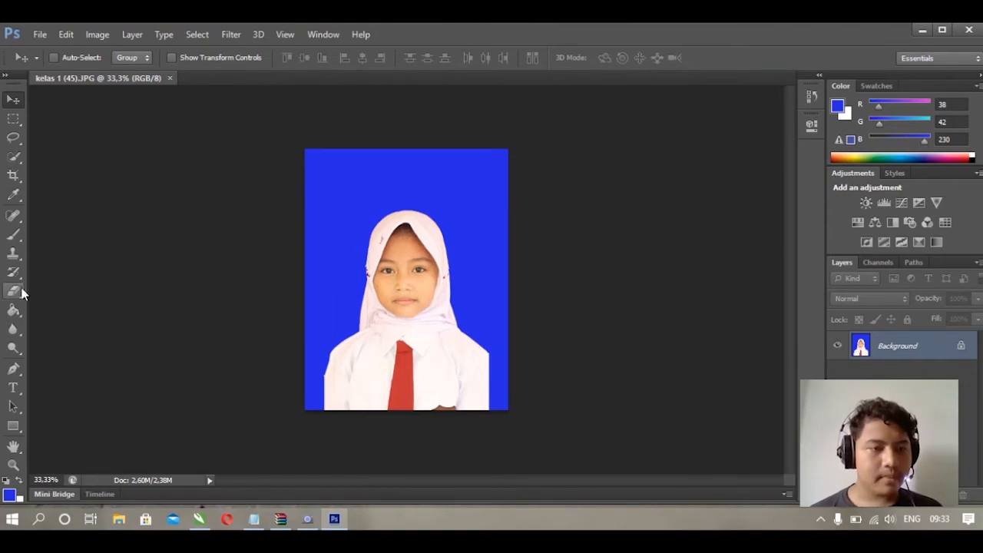
{"action": "left_click", "coordinate": [13, 195]}
{"action": "left_click", "coordinate": [10, 177]}
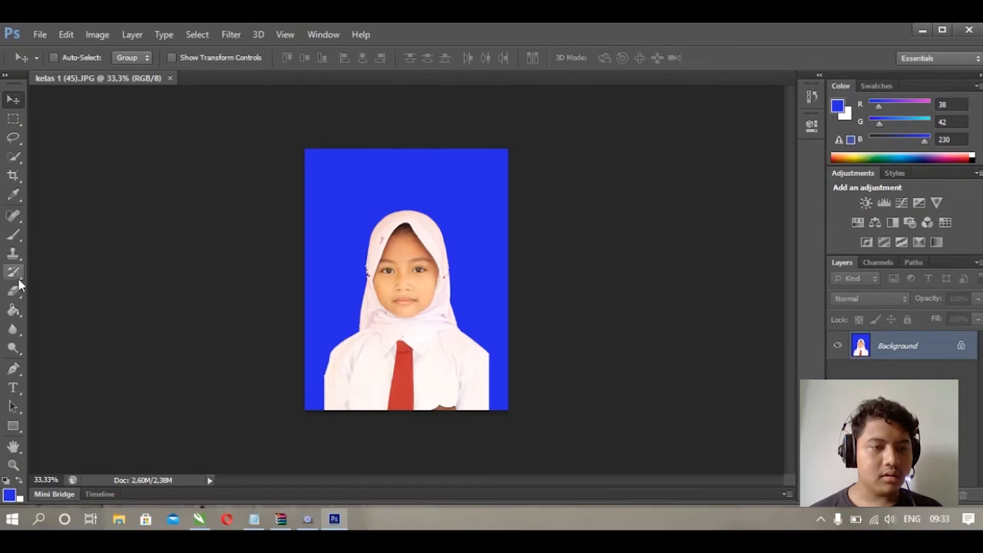
{"action": "left_click", "coordinate": [15, 178]}
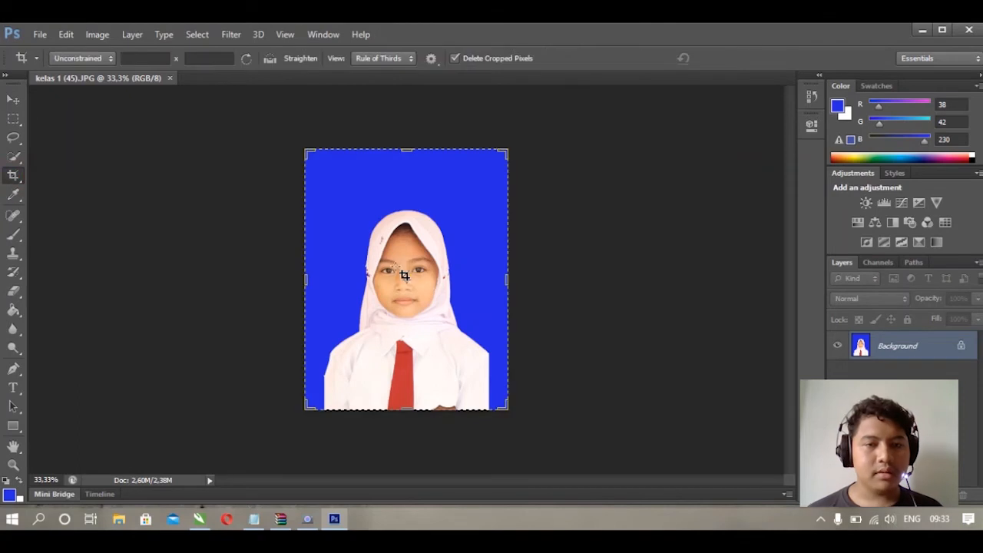
{"action": "left_click_drag", "start_coordinate": [504, 150], "coordinate": [493, 170]}
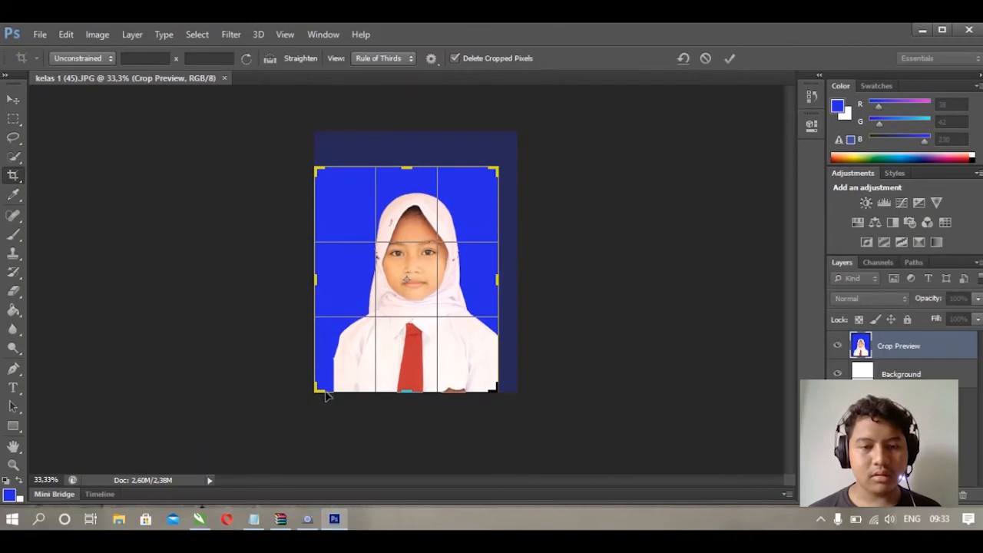
{"action": "left_click_drag", "start_coordinate": [316, 389], "coordinate": [327, 381]}
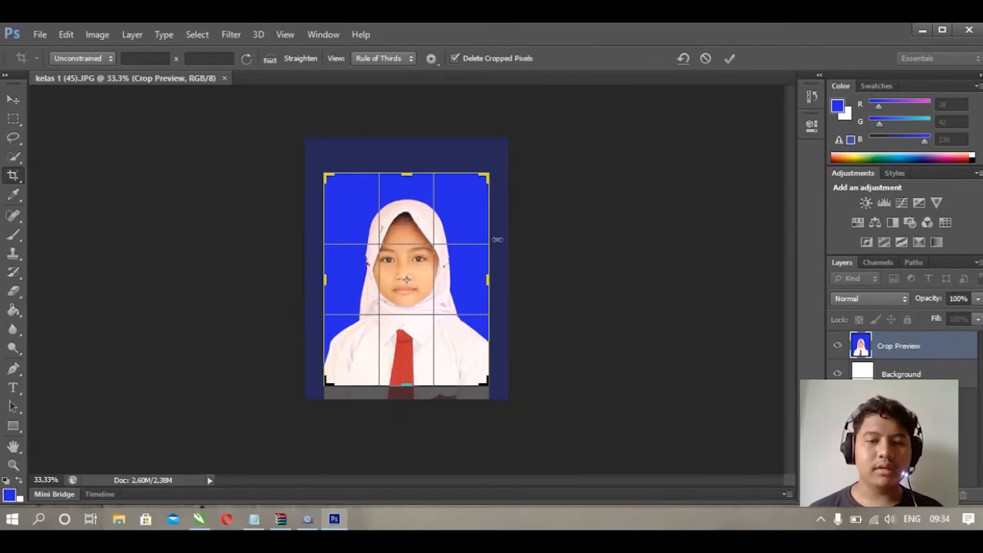
{"action": "key", "text": "Return"}
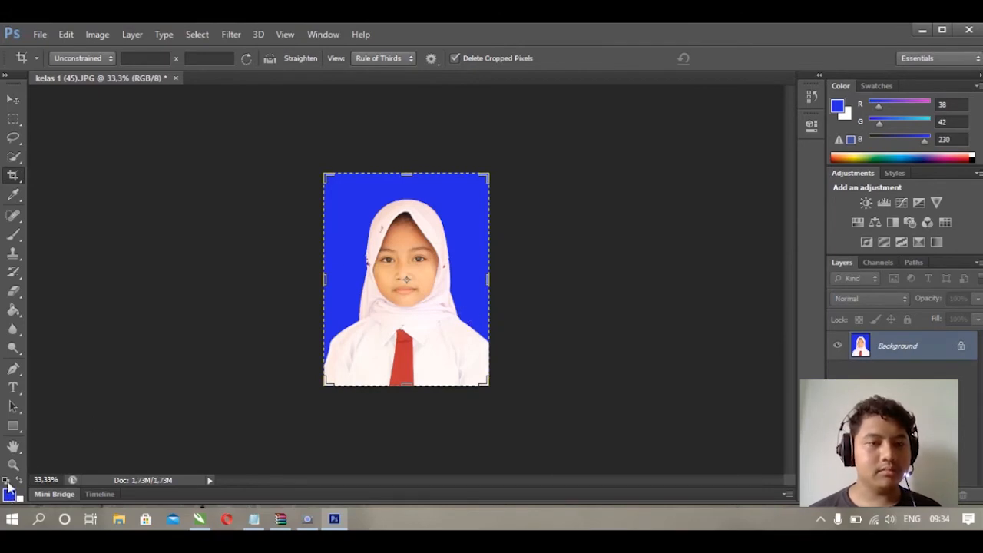
- Crop the photo to Size & Resolution 28 mm wide, 36 mm high, at 300 Pixels/Centimeter
{"action": "left_click", "coordinate": [79, 60]}
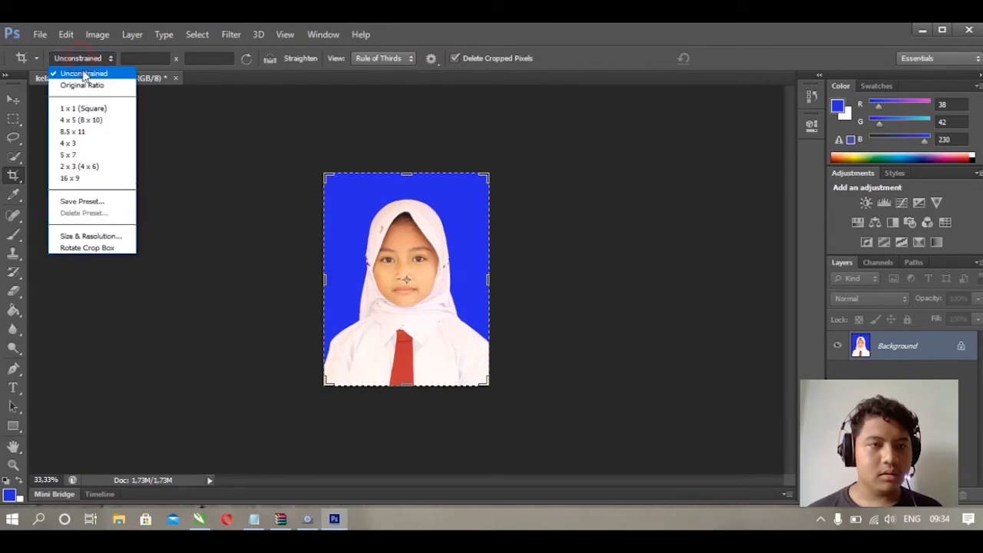
{"action": "left_click", "coordinate": [119, 241]}
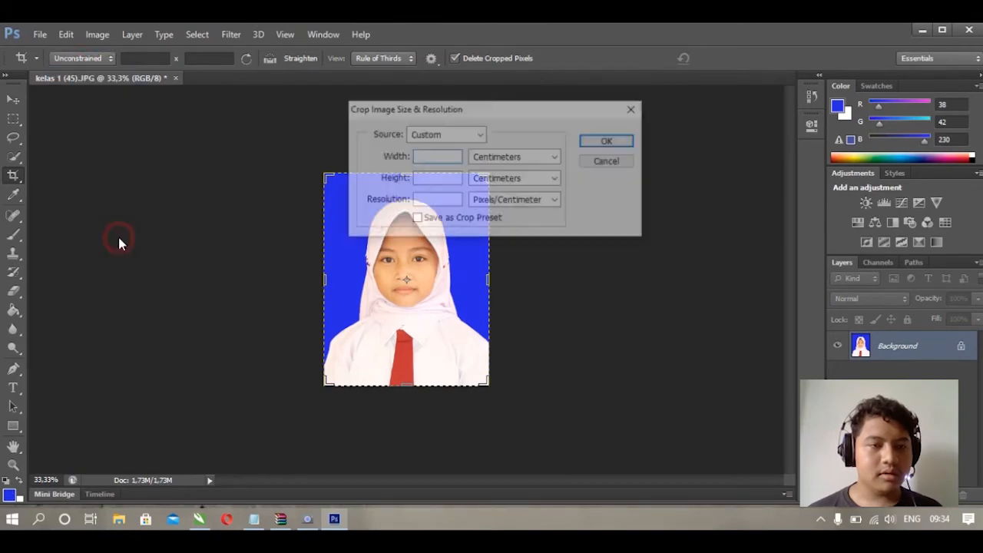
{"action": "left_click", "coordinate": [441, 158]}
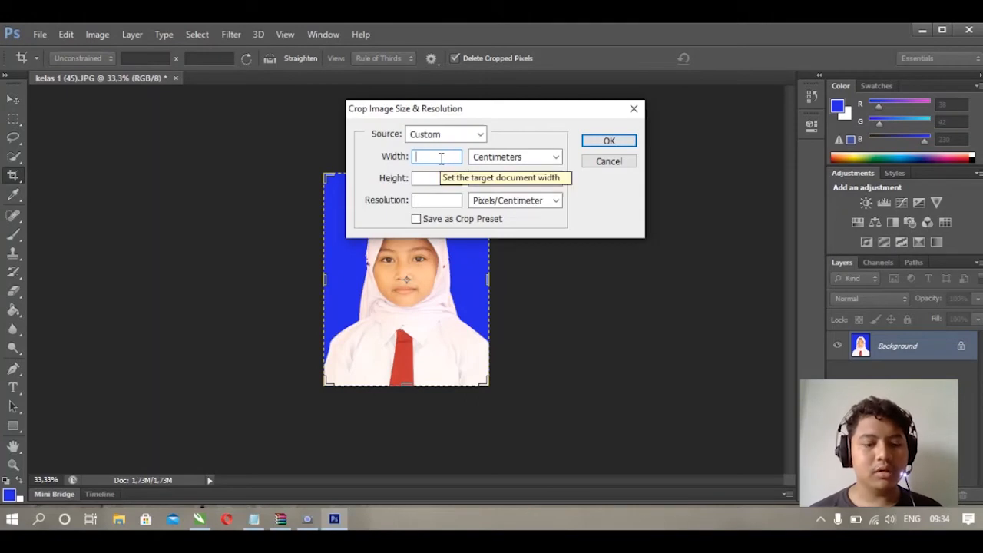
{"action": "type", "text": "28"}
{"action": "left_click", "coordinate": [503, 157]}
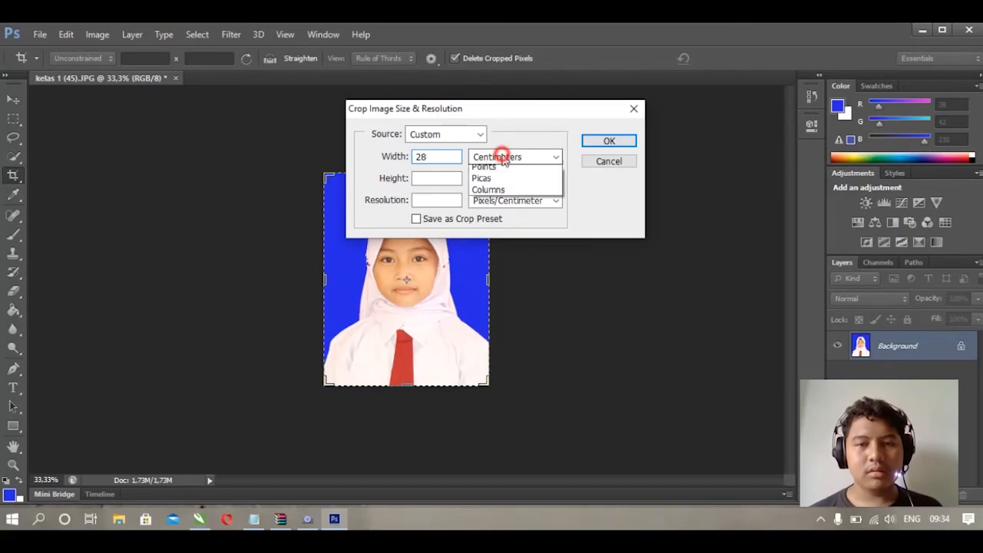
{"action": "left_click", "coordinate": [504, 205]}
{"action": "left_click", "coordinate": [452, 179]}
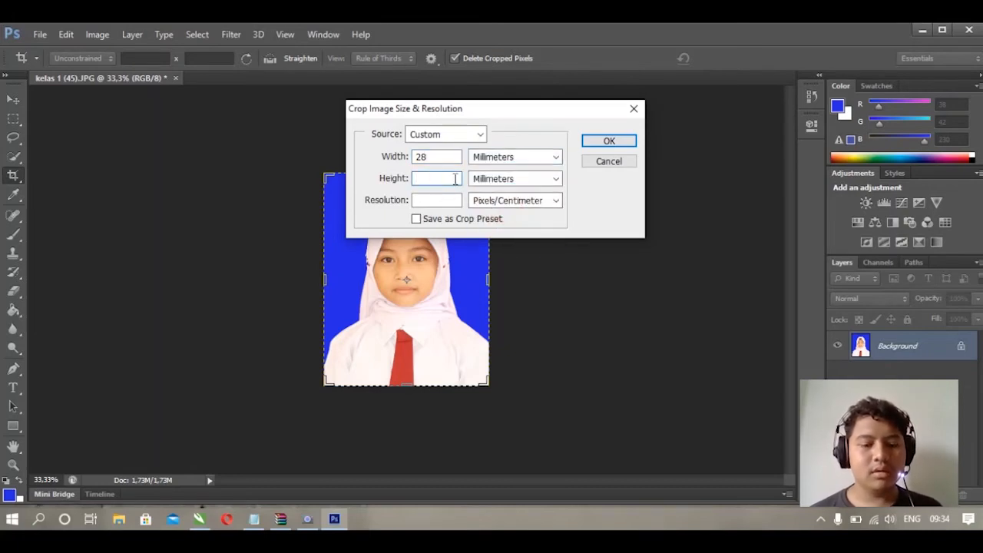
{"action": "type", "text": "36"}
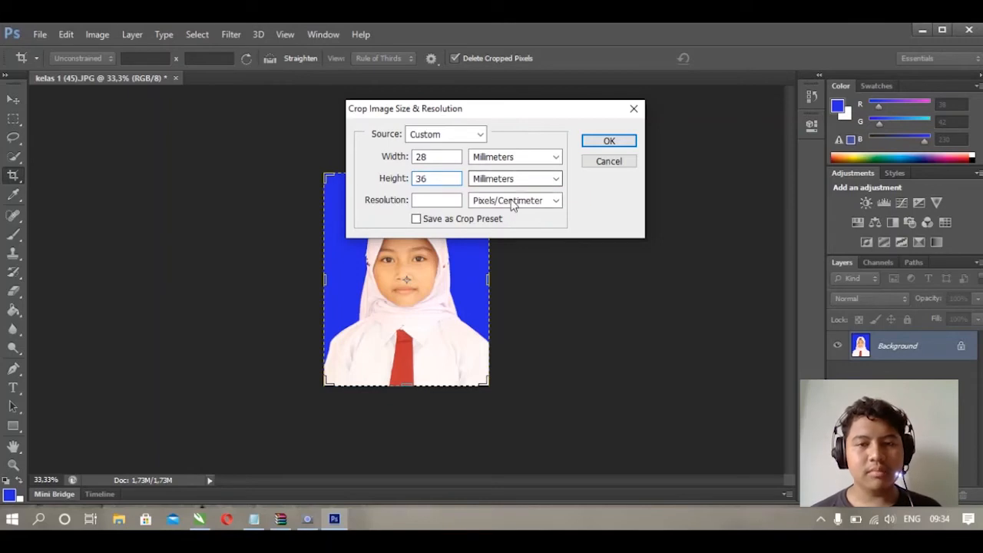
{"action": "left_click", "coordinate": [450, 200]}
{"action": "type", "text": "3"}
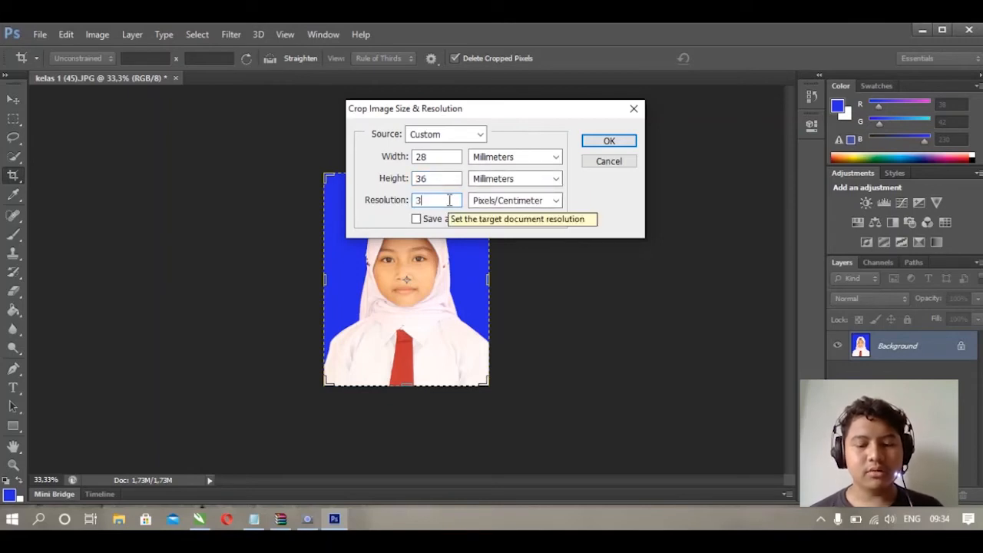
{"action": "type", "text": "00"}
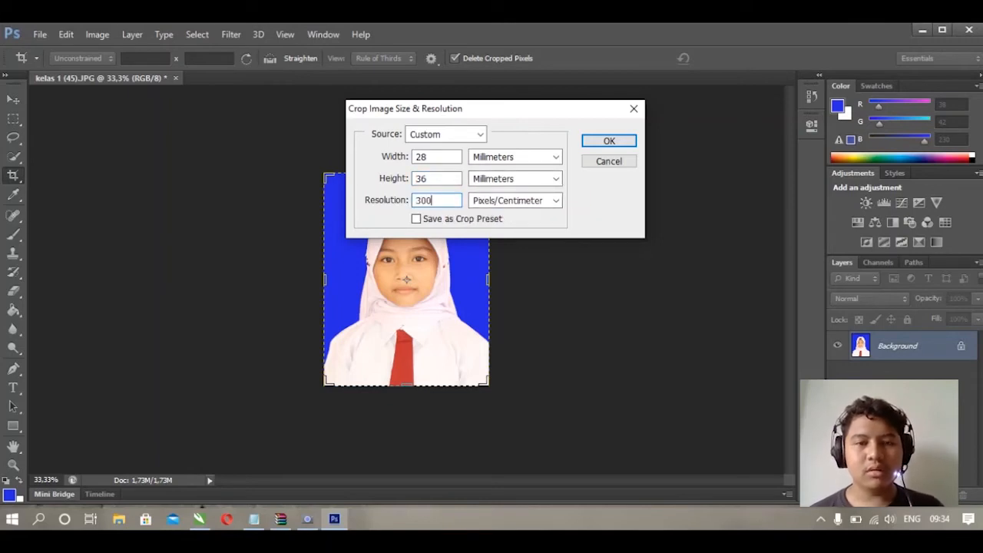
{"action": "left_click", "coordinate": [610, 142]}
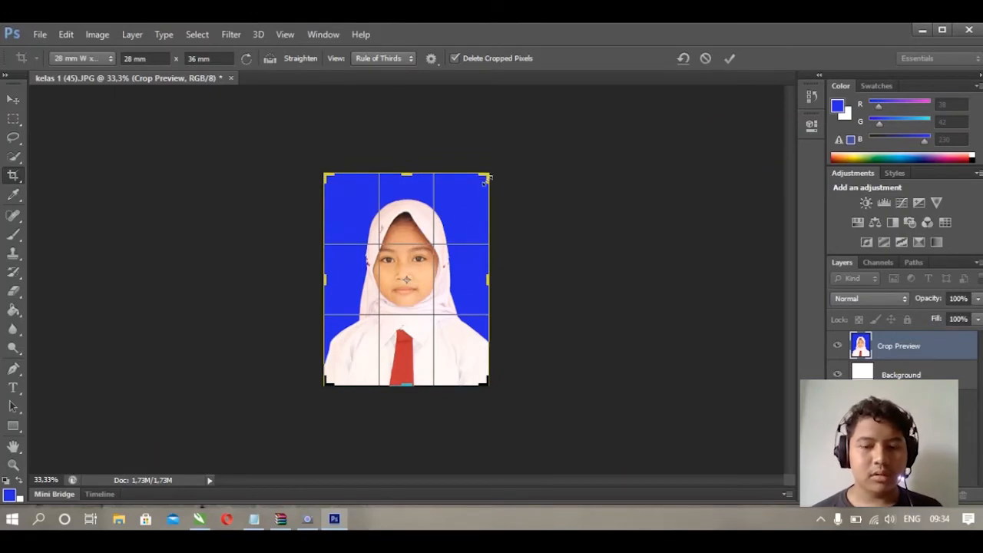
{"action": "key", "text": "Return"}
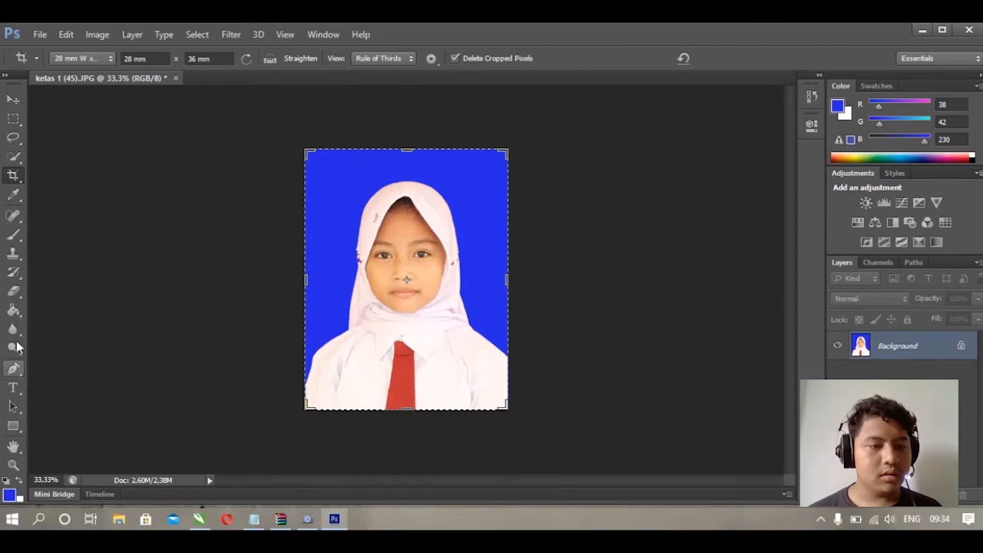
- Set the foreground colour to hex db1514
{"action": "left_click", "coordinate": [10, 494]}
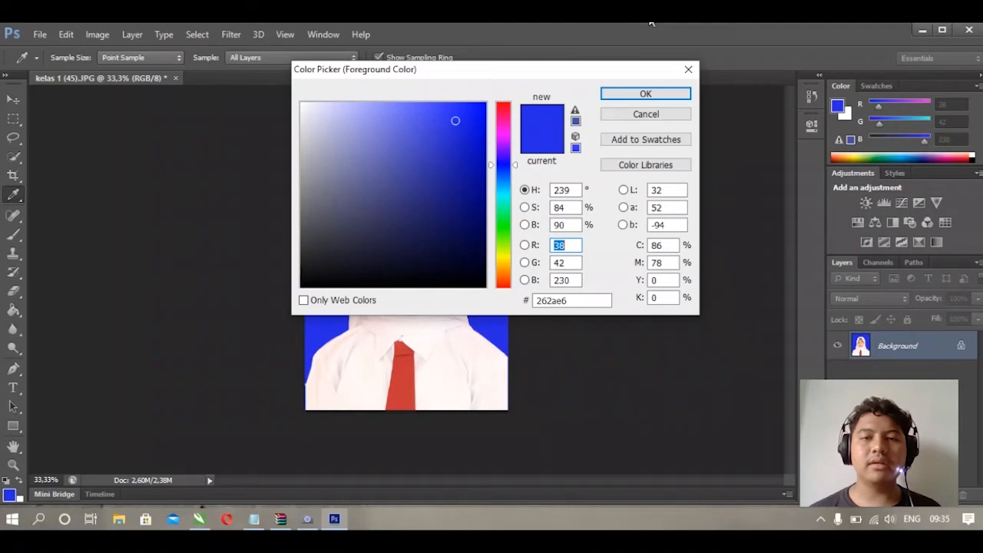
{"action": "left_click", "coordinate": [583, 301]}
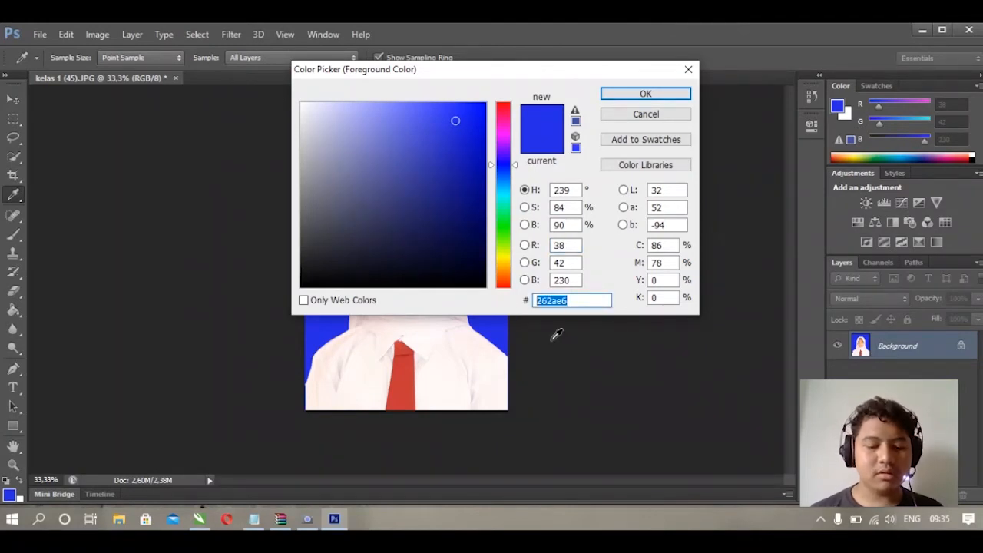
{"action": "type", "text": "db"}
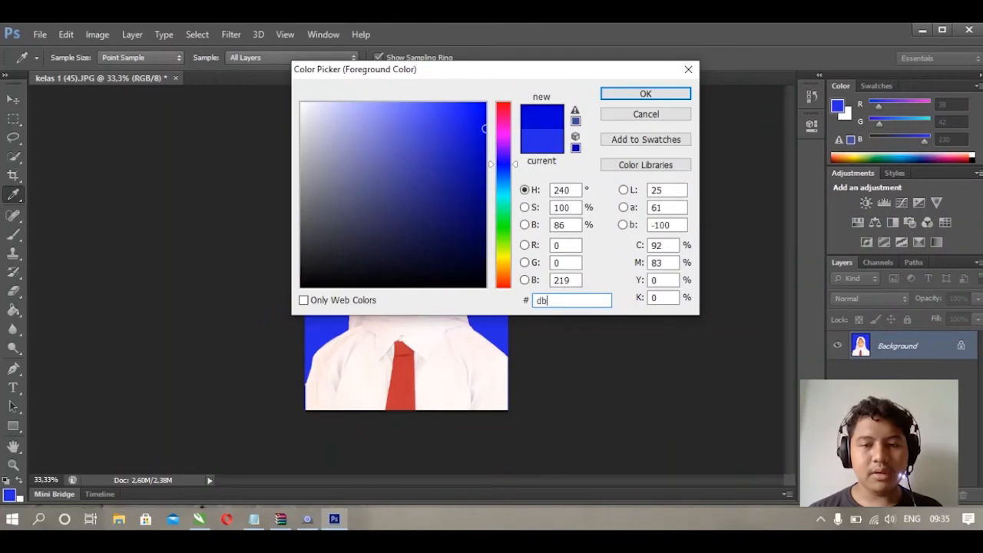
{"action": "type", "text": "1"}
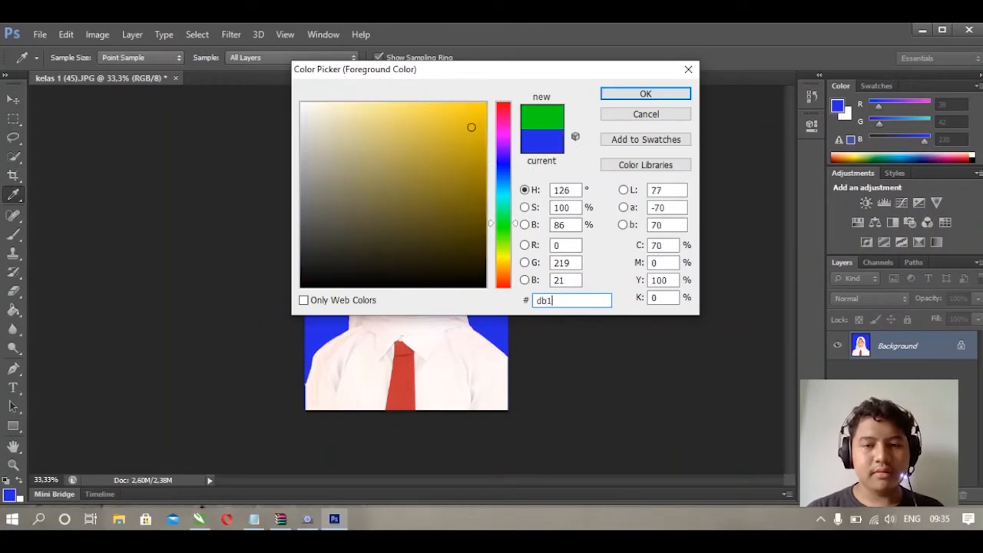
{"action": "type", "text": "514"}
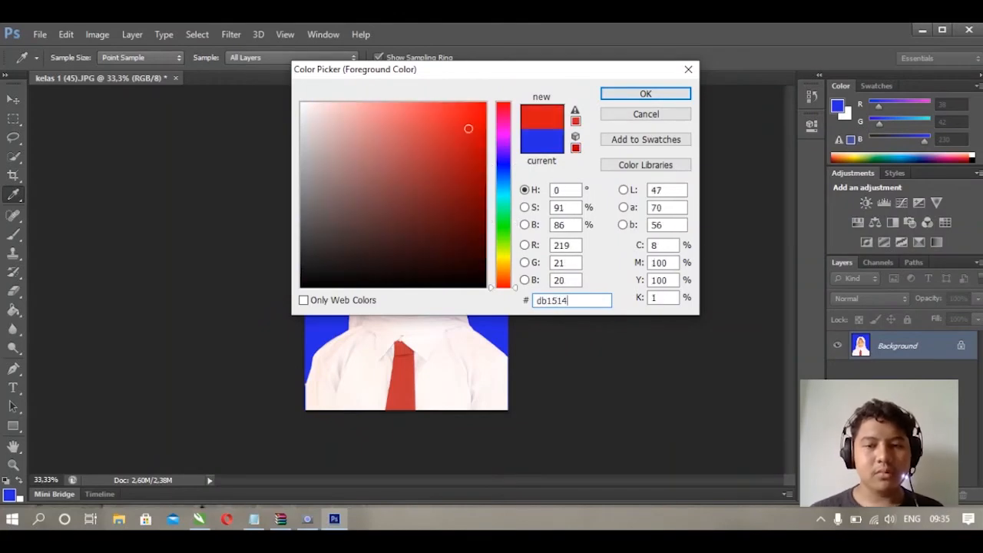
{"action": "left_click", "coordinate": [666, 93]}
- Fill the blue background behind the student with the red foreground colour using the Paint Bucket
{"action": "key", "text": "c"}
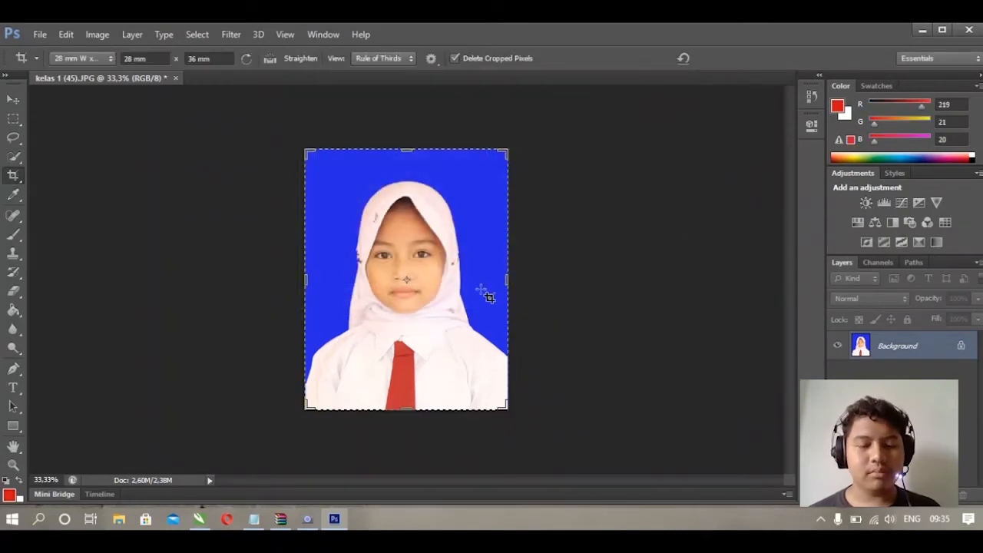
{"action": "key", "text": "g"}
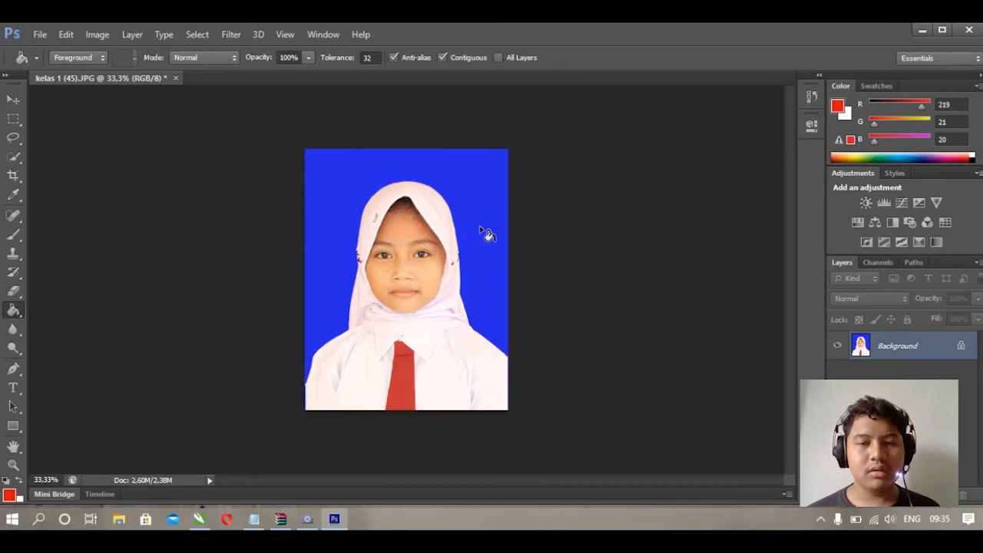
{"action": "left_click", "coordinate": [478, 206]}
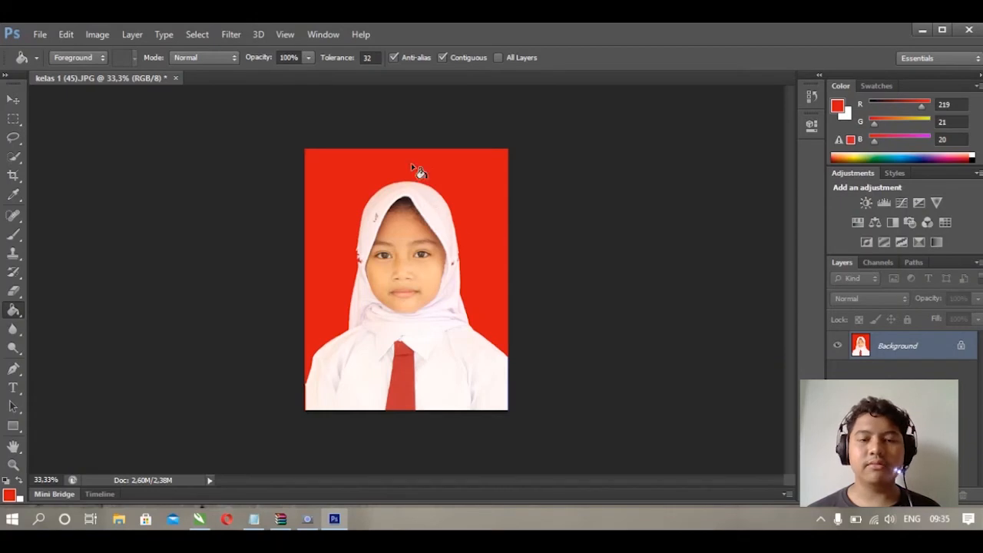
- Save the edited photo and close the document
{"action": "key", "text": "ctrl+s"}
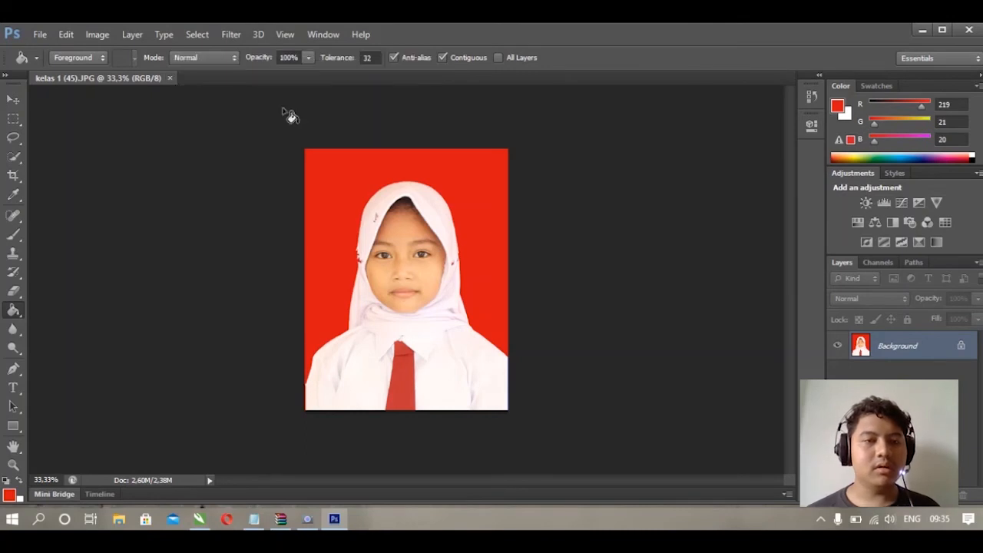
{"action": "left_click", "coordinate": [170, 78]}
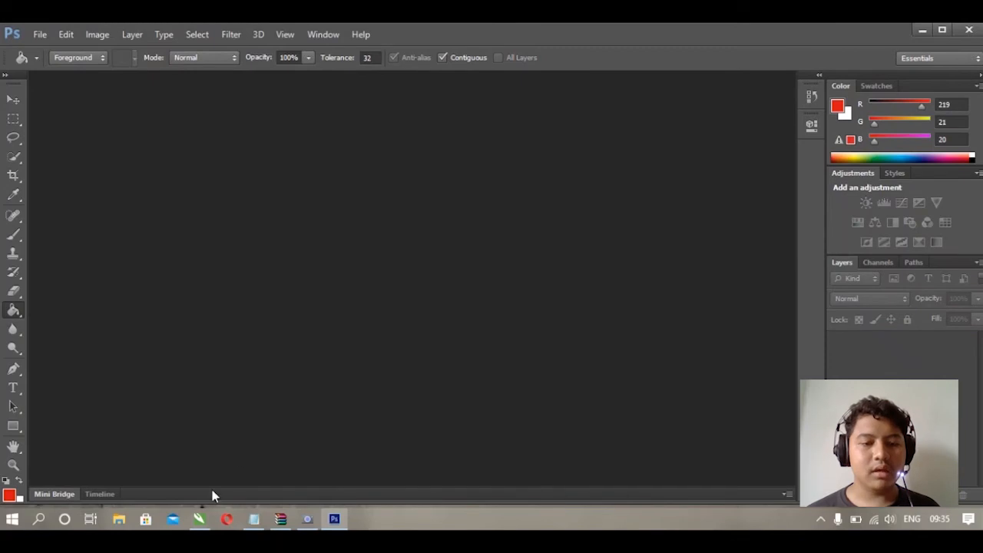
- Switch to CorelDRAW X7
{"action": "mouse_move", "coordinate": [202, 523]}
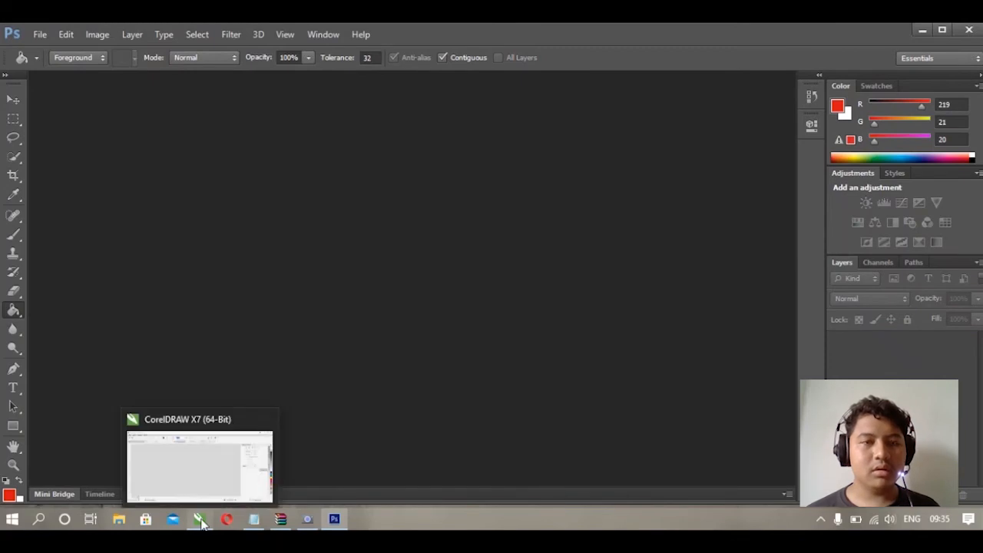
{"action": "left_click", "coordinate": [201, 521]}
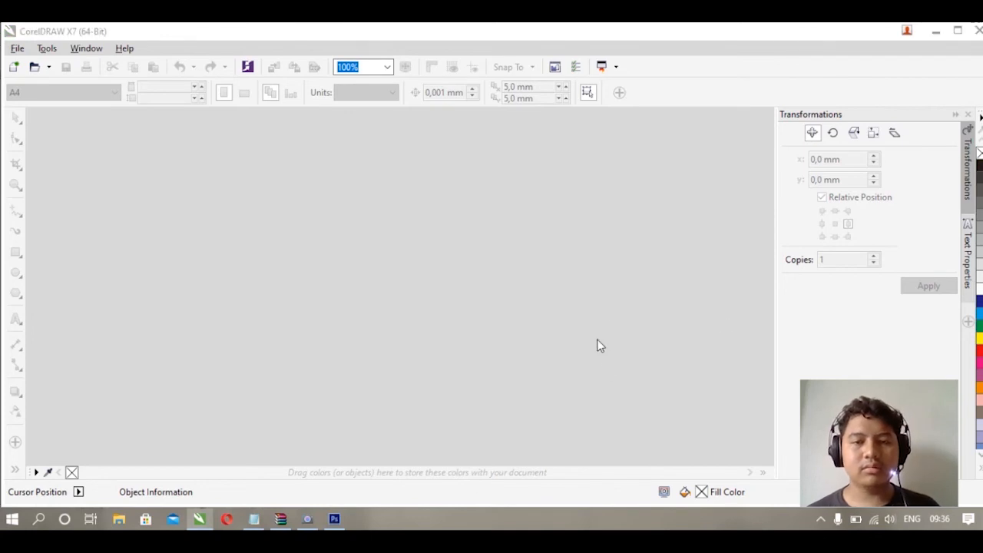
- Create a new A4 document named edit photo
{"action": "key", "text": "ctrl+n"}
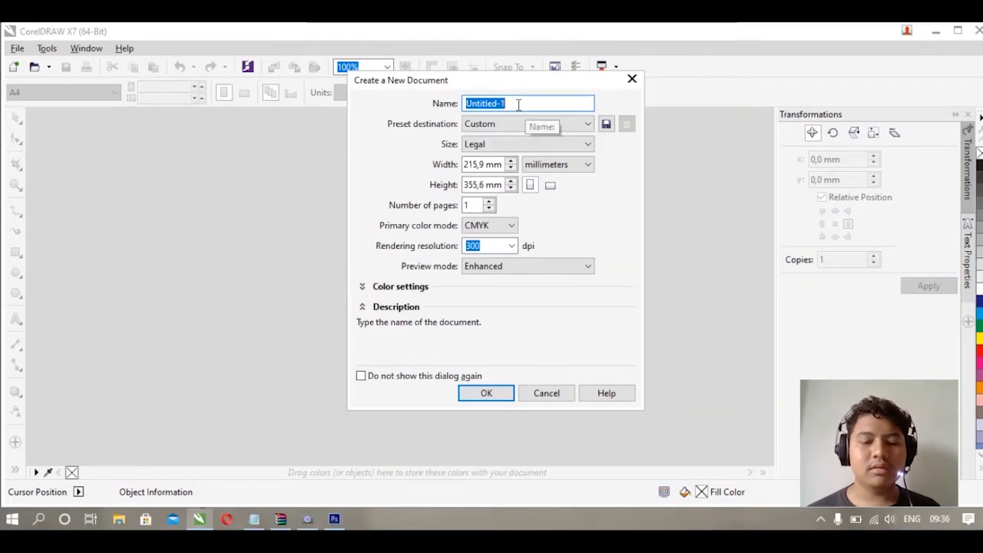
{"action": "type", "text": "edit photo"}
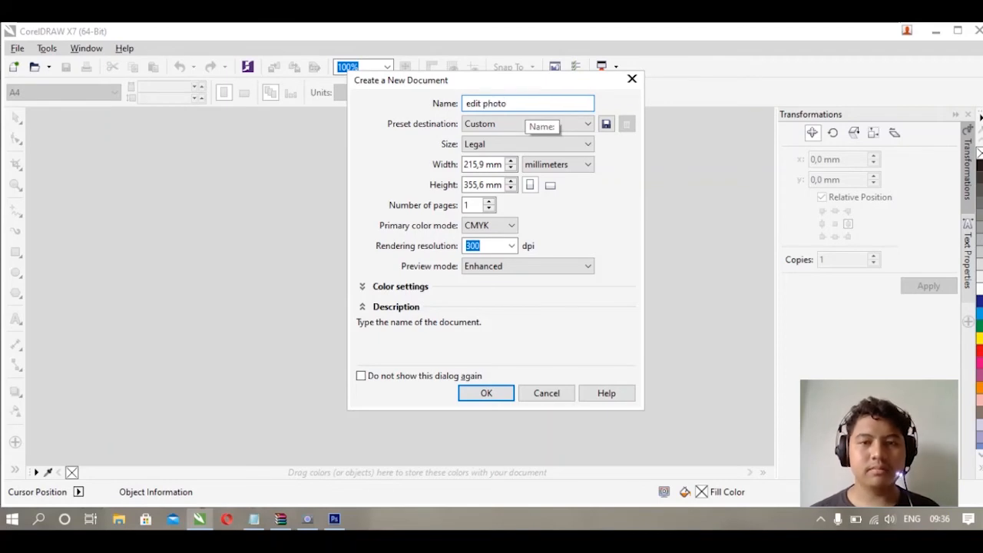
{"action": "left_click", "coordinate": [556, 125]}
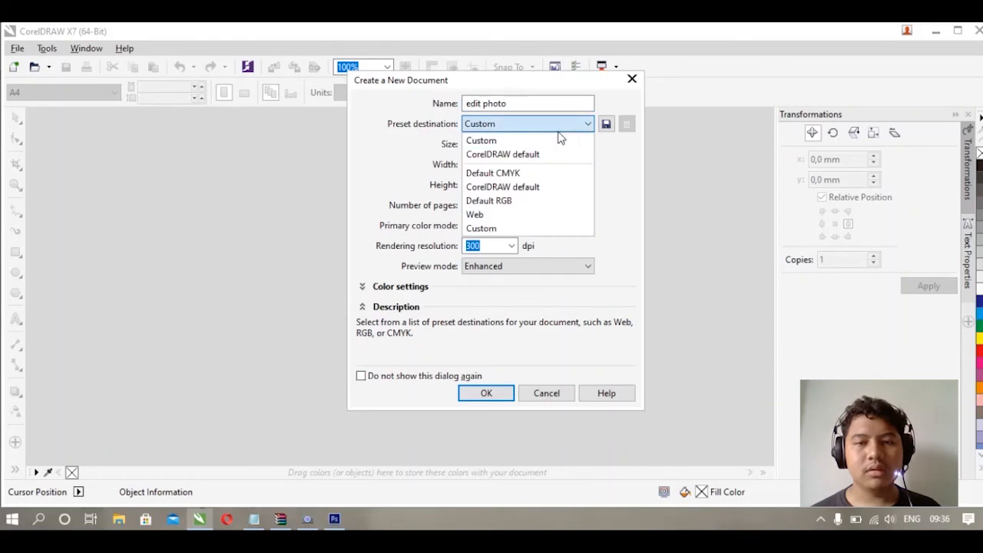
{"action": "left_click", "coordinate": [558, 143]}
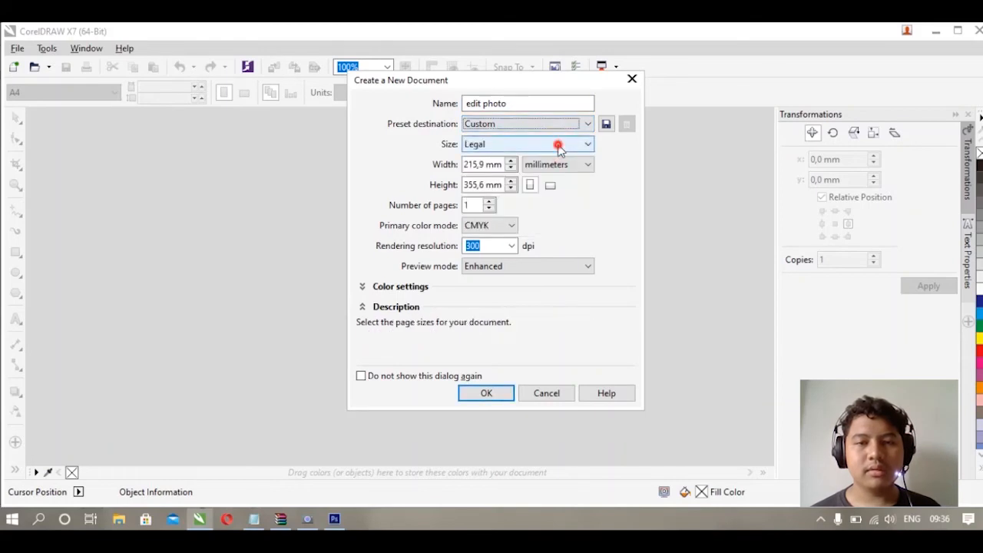
{"action": "left_click", "coordinate": [558, 148]}
{"action": "left_click", "coordinate": [559, 190]}
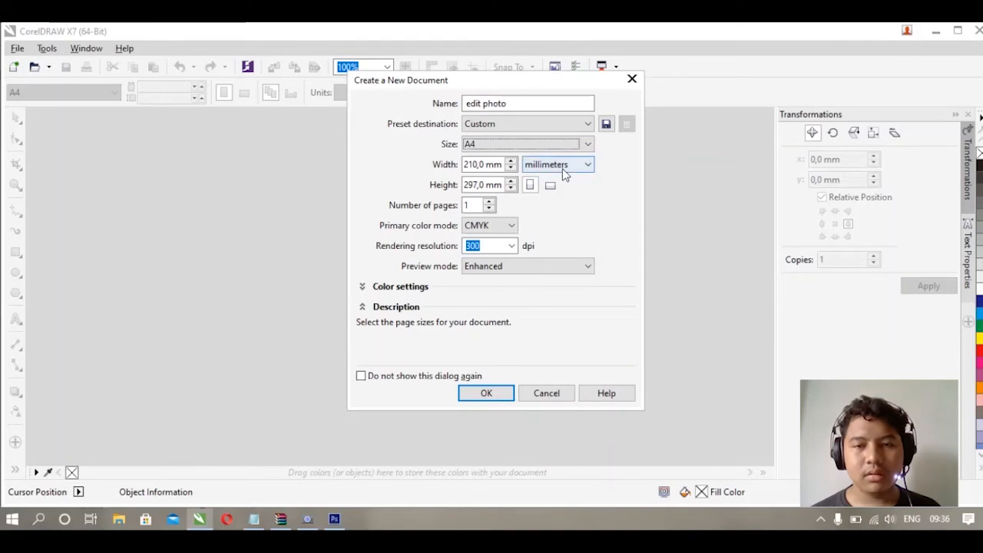
{"action": "left_click", "coordinate": [504, 394]}
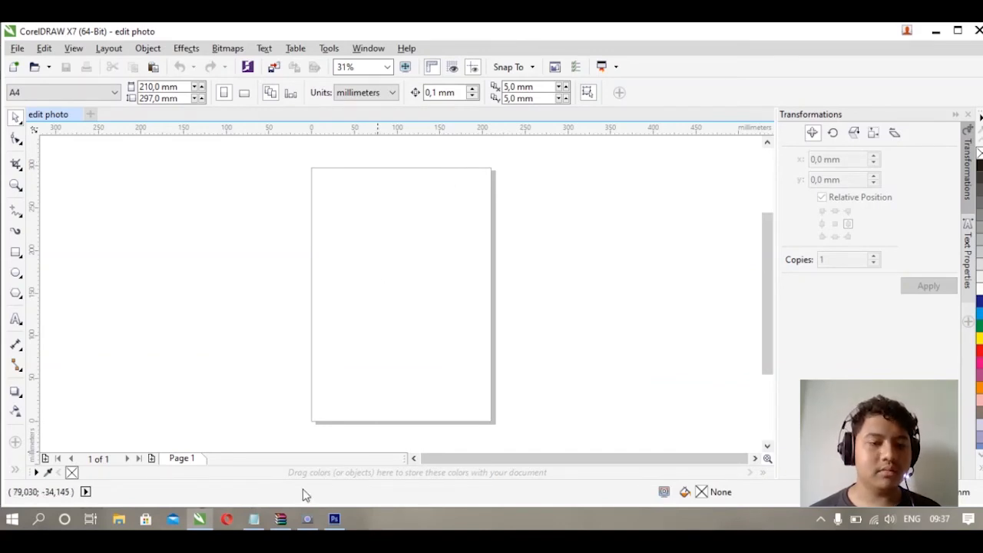
- Import the photo kelas 1 (45) from the sdn cikeas 01 folder by dragging it onto the page
{"action": "left_click", "coordinate": [119, 518]}
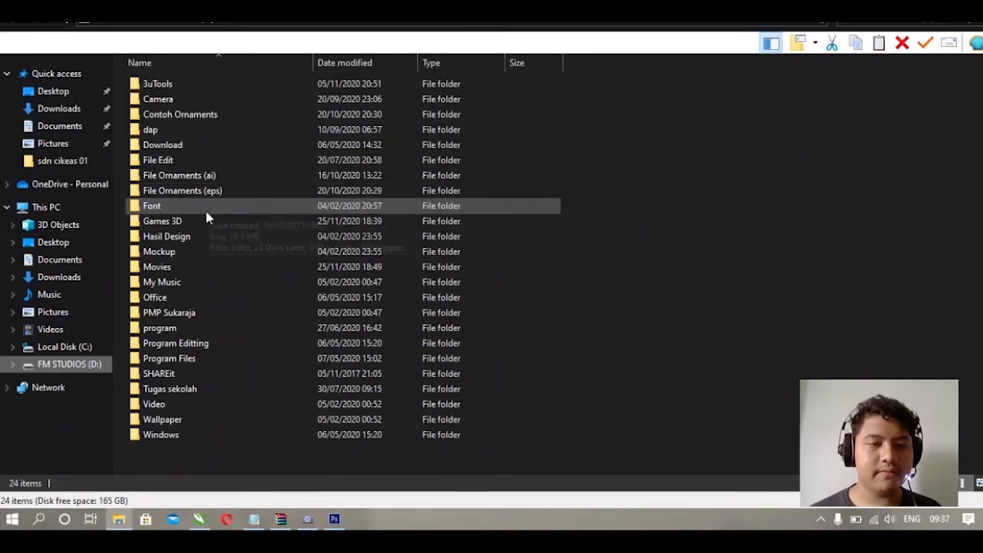
{"action": "left_click", "coordinate": [204, 162]}
{"action": "double_click", "coordinate": [205, 163]}
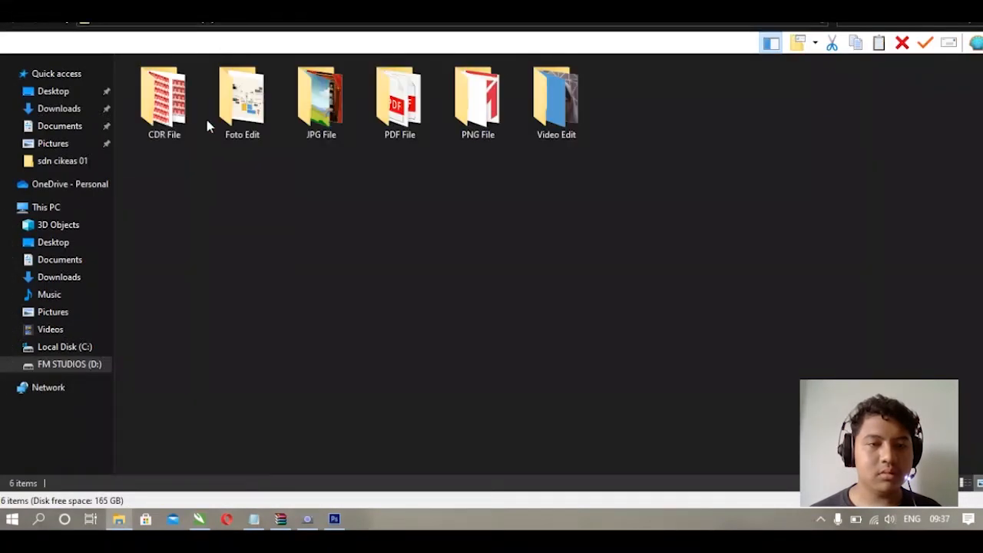
{"action": "double_click", "coordinate": [234, 111]}
{"action": "double_click", "coordinate": [259, 129]}
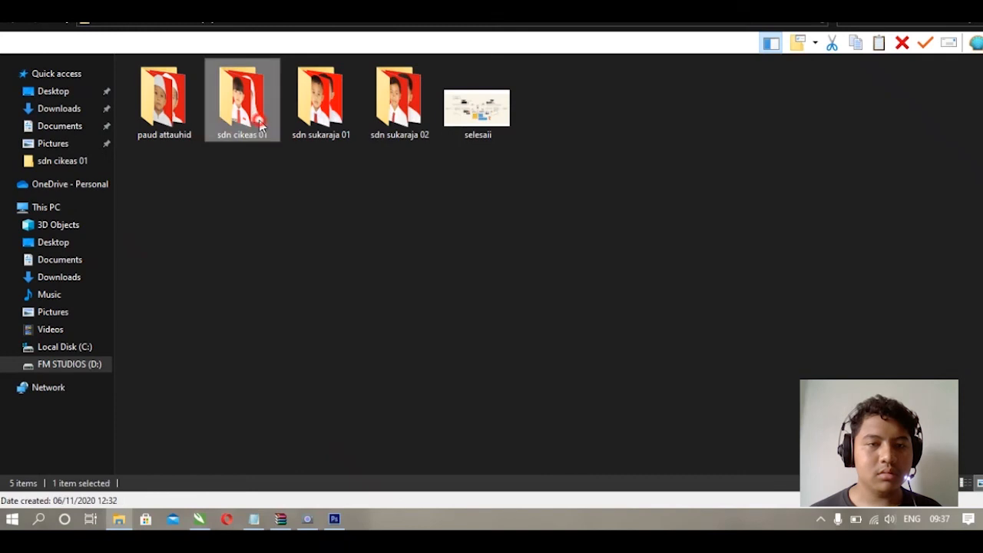
{"action": "scroll", "coordinate": [361, 242], "scroll_direction": "down", "scroll_amount": 10}
{"action": "scroll", "coordinate": [364, 254], "scroll_direction": "down", "scroll_amount": 15}
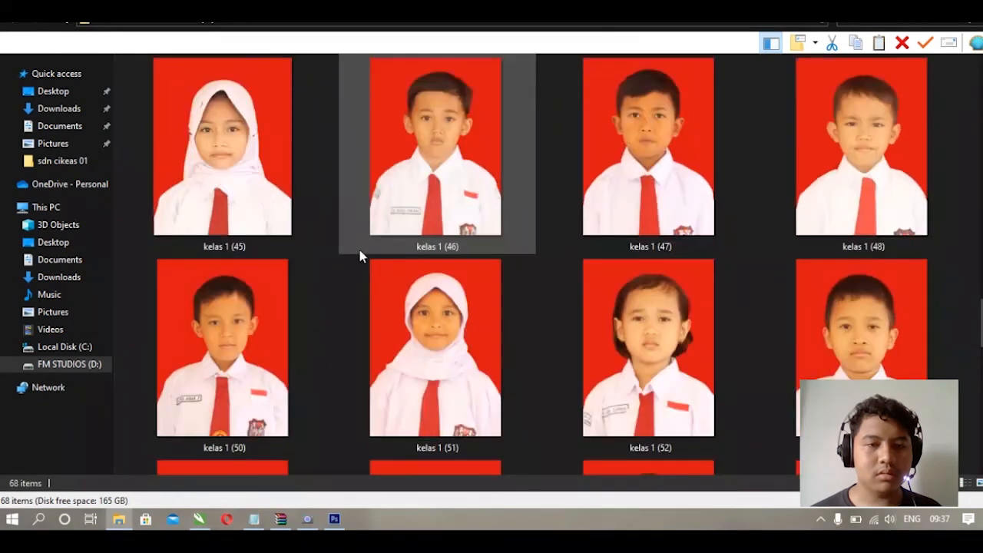
{"action": "left_click", "coordinate": [260, 158]}
{"action": "left_click_drag", "start_coordinate": [215, 132], "coordinate": [330, 519]}
{"action": "left_click_drag", "start_coordinate": [239, 518], "coordinate": [427, 267]}
{"action": "scroll", "coordinate": [415, 265], "scroll_direction": "up", "scroll_amount": 2}
{"action": "scroll", "coordinate": [415, 265], "scroll_direction": "down", "scroll_amount": 1}
{"action": "left_click", "coordinate": [275, 208]}
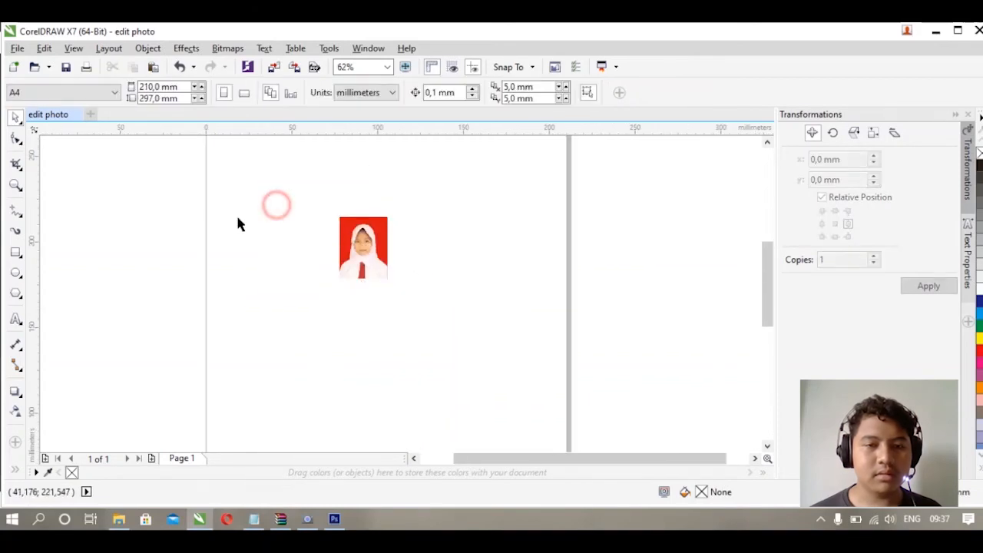
- Draw a rectangle and set its size to 30 × 40 mm
{"action": "left_click", "coordinate": [15, 253]}
{"action": "left_click_drag", "start_coordinate": [211, 196], "coordinate": [264, 265]}
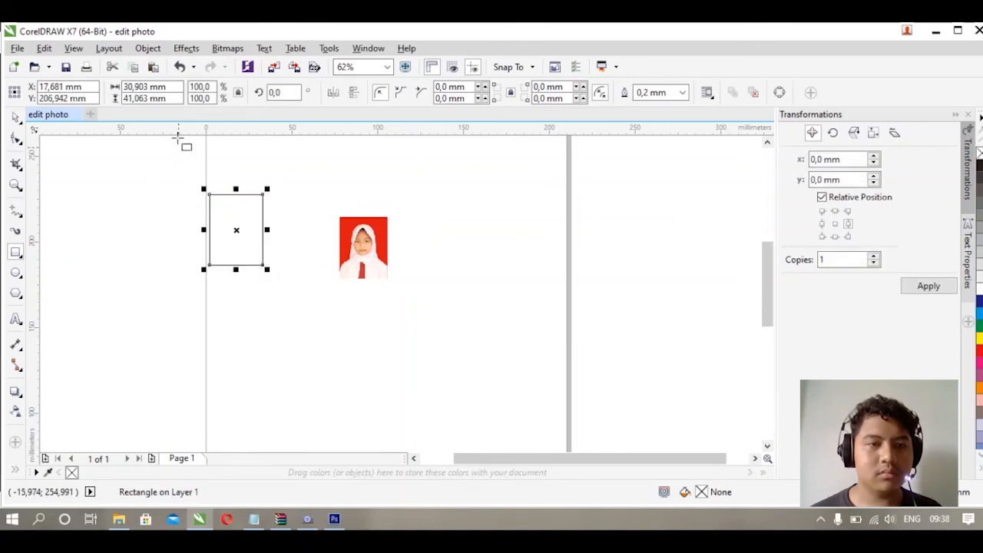
{"action": "left_click", "coordinate": [180, 88]}
{"action": "left_click", "coordinate": [238, 93]}
{"action": "left_click_drag", "start_coordinate": [178, 89], "coordinate": [105, 86]}
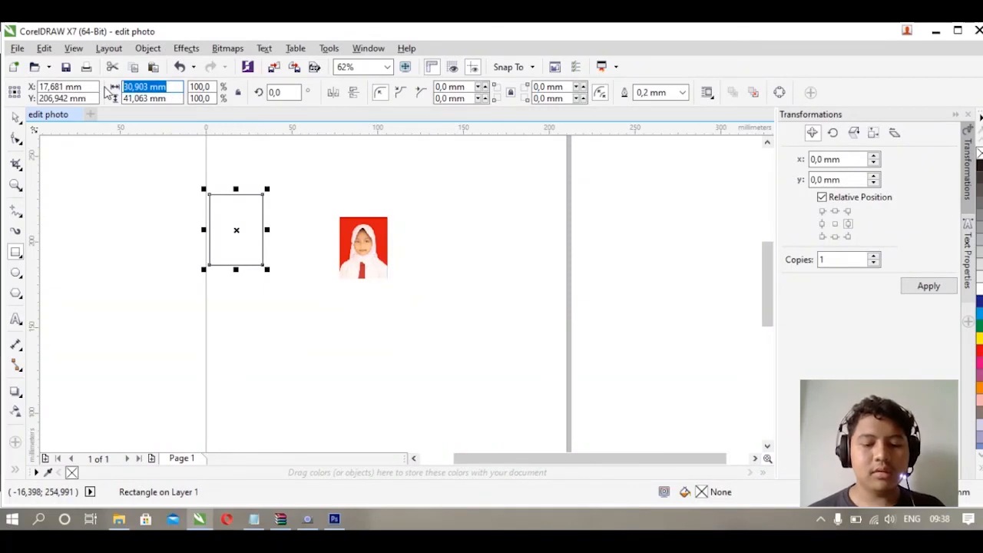
{"action": "type", "text": "30"}
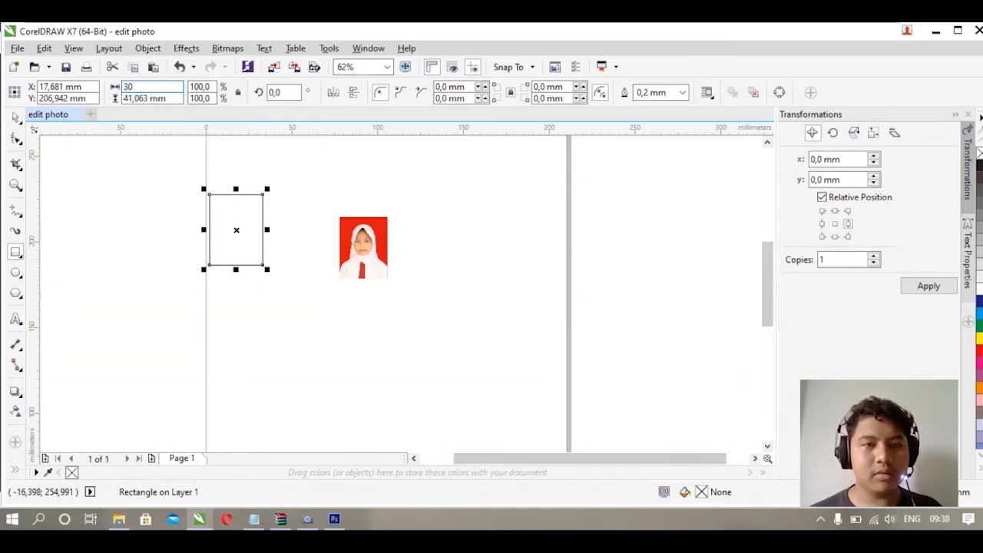
{"action": "type", "text": "mm"}
{"action": "key", "text": "Tab"}
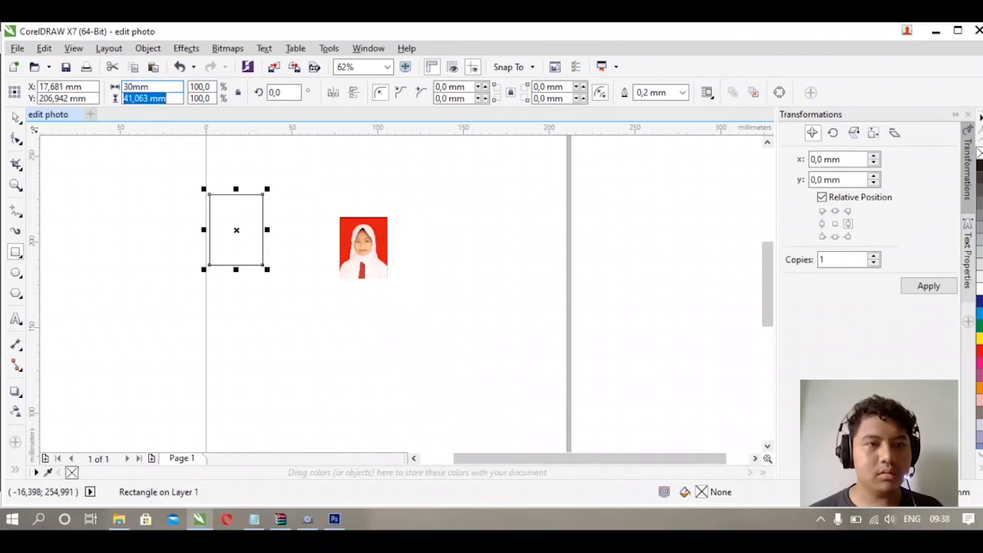
{"action": "type", "text": "4"}
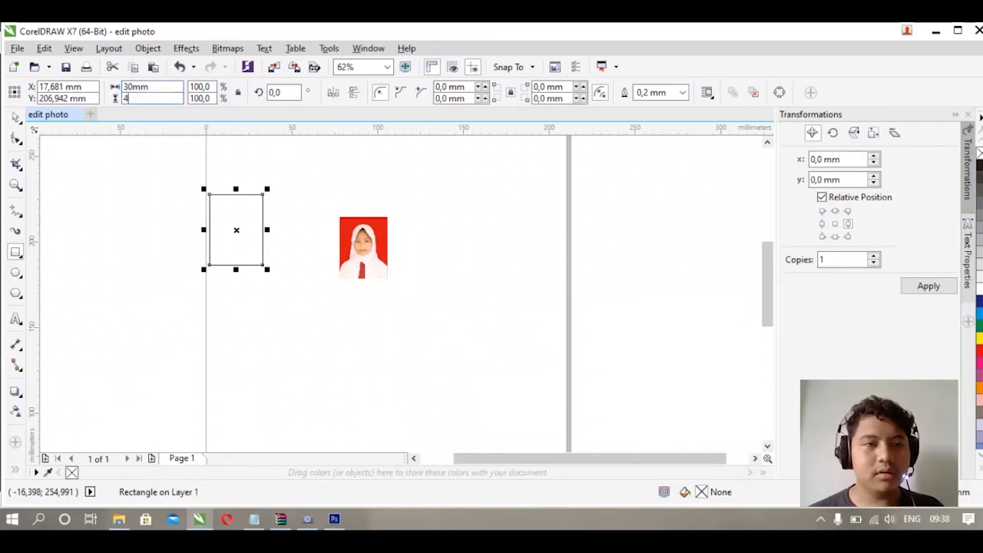
{"action": "type", "text": "0mm"}
{"action": "key", "text": "Return"}
- Duplicate the rectangle, resize the copy to 28 × 36 mm and centre it inside the original
{"action": "key", "text": "space"}
{"action": "scroll", "coordinate": [244, 252], "scroll_direction": "up", "scroll_amount": 1}
{"action": "scroll", "coordinate": [305, 241], "scroll_direction": "down", "scroll_amount": 1}
{"action": "scroll", "coordinate": [320, 278], "scroll_direction": "up", "scroll_amount": 1}
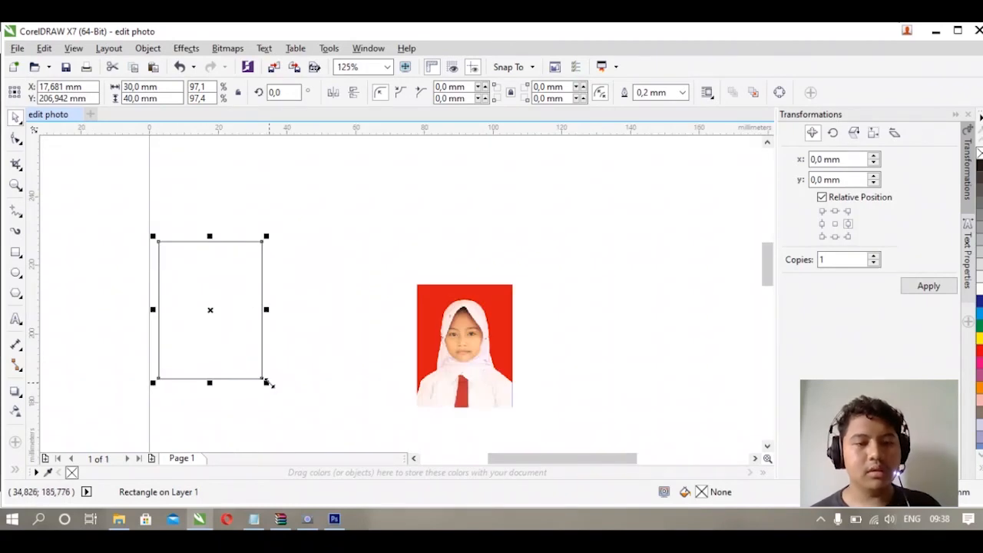
{"action": "key", "text": "ctrl+d"}
{"action": "left_click_drag", "start_coordinate": [228, 292], "coordinate": [252, 251]}
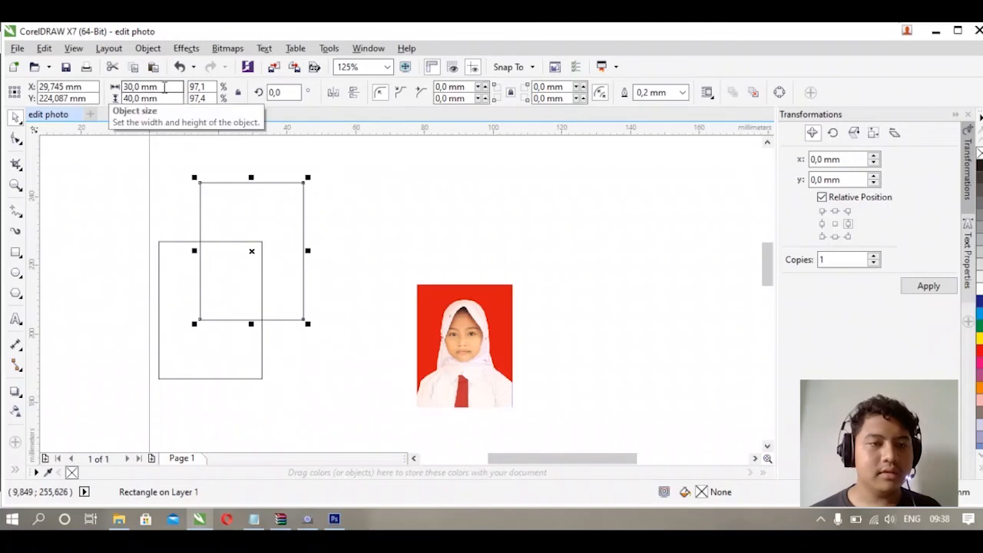
{"action": "left_click", "coordinate": [173, 87]}
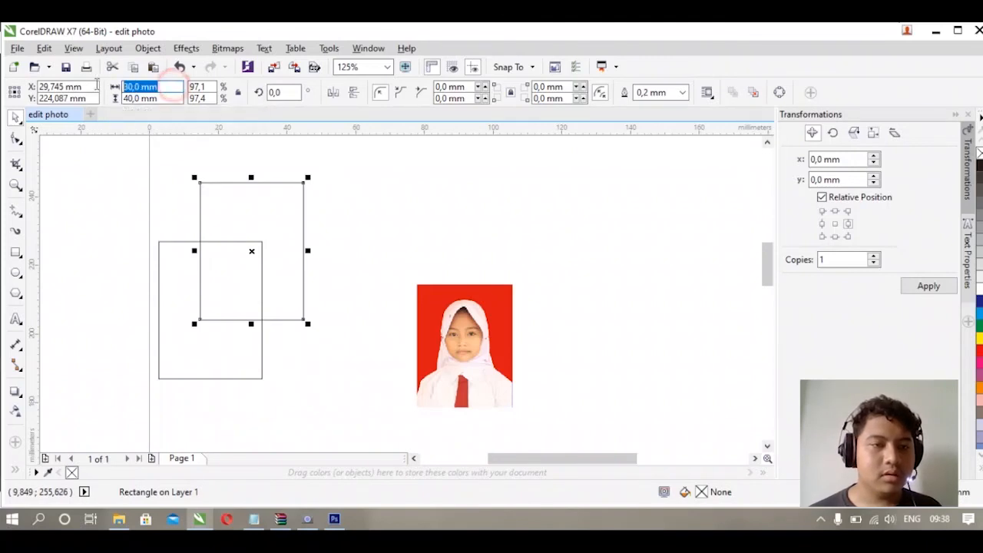
{"action": "type", "text": "28"}
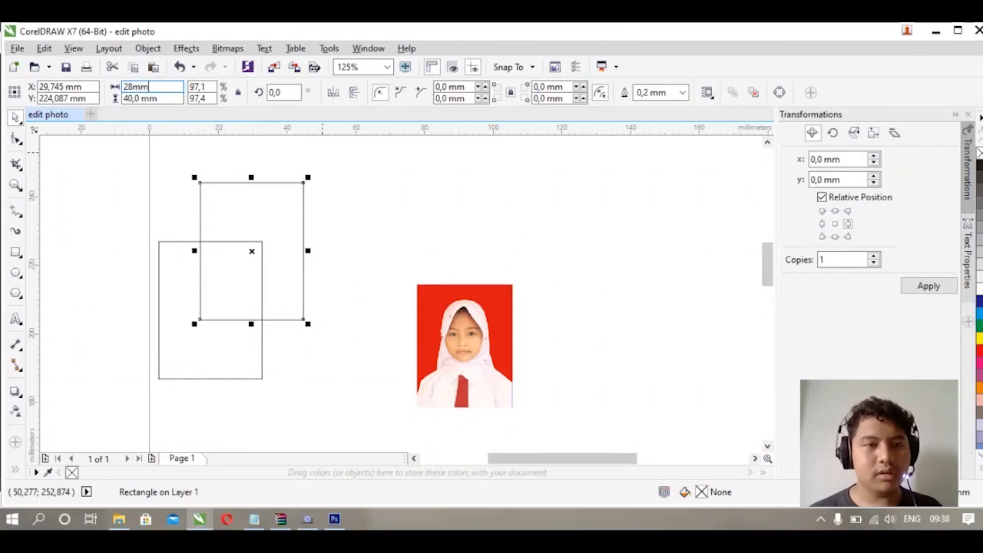
{"action": "key", "text": "Tab"}
{"action": "type", "text": "36mm"}
{"action": "key", "text": "Return"}
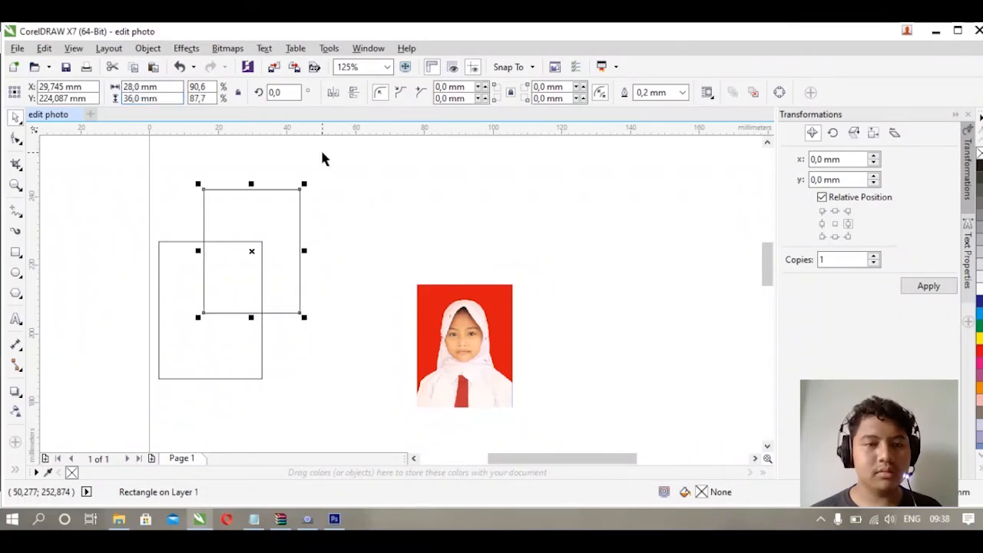
{"action": "left_click_drag", "start_coordinate": [252, 251], "coordinate": [210, 309]}
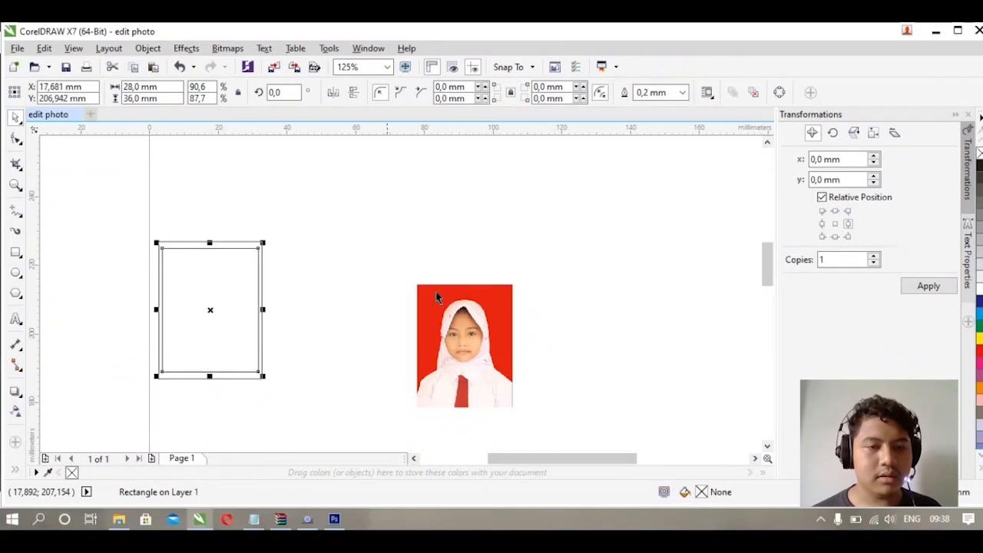
- Move the student photo into the inner 28 × 36 mm rectangle
{"action": "left_click", "coordinate": [470, 248]}
{"action": "left_click", "coordinate": [464, 345]}
{"action": "left_click_drag", "start_coordinate": [465, 345], "coordinate": [211, 309]}
{"action": "left_click", "coordinate": [318, 302]}
{"action": "left_click_drag", "start_coordinate": [309, 363], "coordinate": [421, 328]}
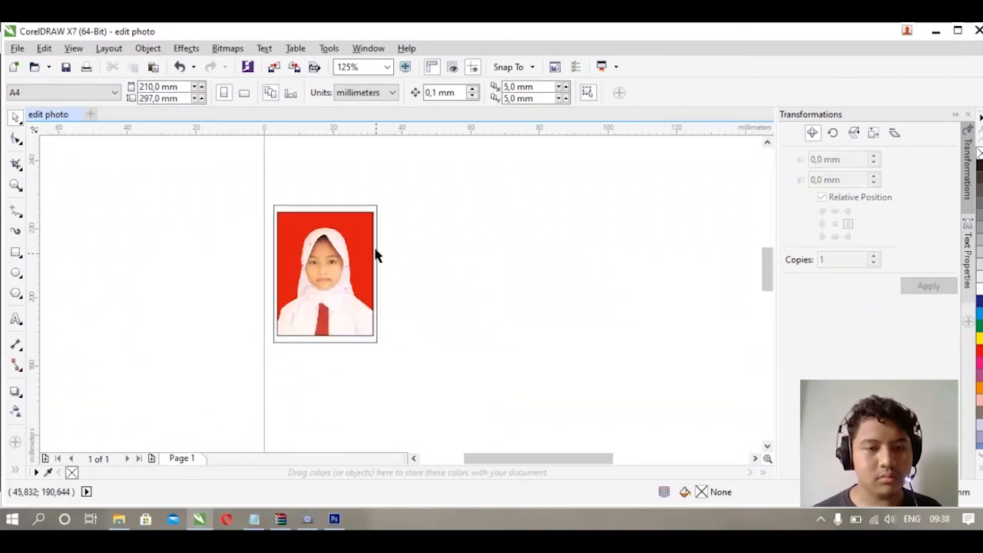
- Nudge the selected rectangle up three steps and undo the three moves
{"action": "scroll", "coordinate": [377, 256], "scroll_direction": "up", "scroll_amount": 3}
{"action": "scroll", "coordinate": [377, 246], "scroll_direction": "down", "scroll_amount": 2}
{"action": "left_click", "coordinate": [370, 232]}
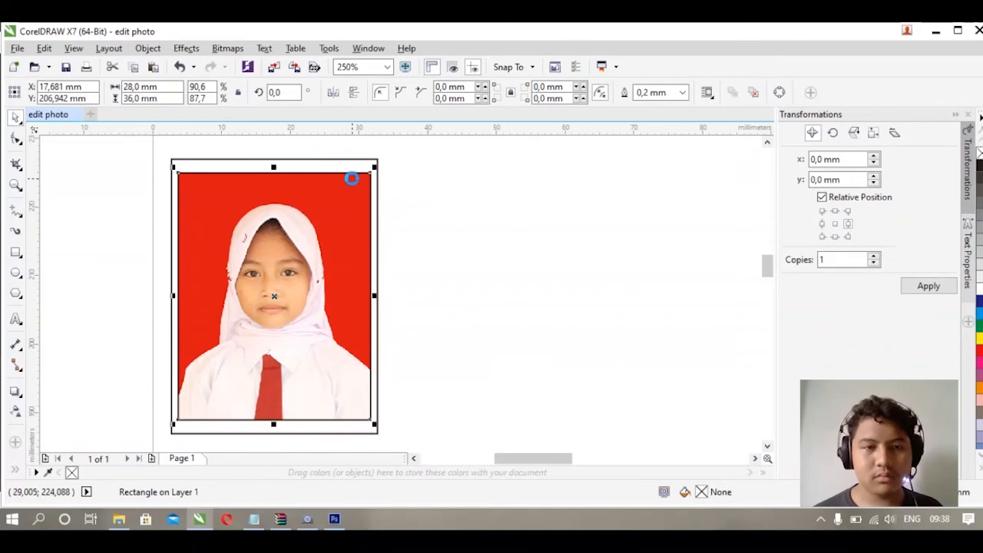
{"action": "key", "text": "Up"}
{"action": "key", "text": "Up"}
{"action": "key", "text": "Up"}
{"action": "key", "text": "ctrl+z"}
{"action": "key", "text": "ctrl+z"}
{"action": "key", "text": "ctrl+z"}
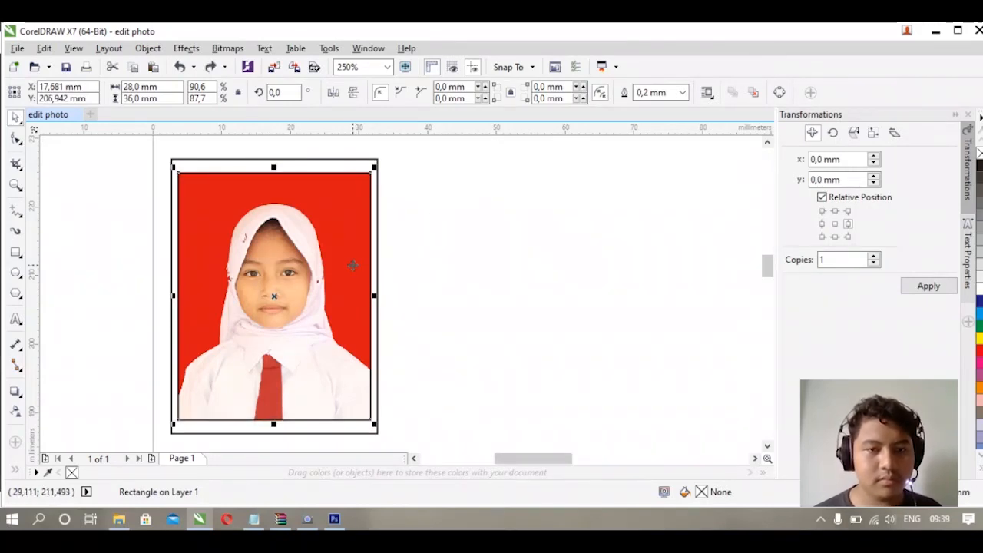
- Select the outer 30 × 40 mm frame and nudge it downward six steps
{"action": "key", "text": "Escape"}
{"action": "left_click", "coordinate": [355, 259]}
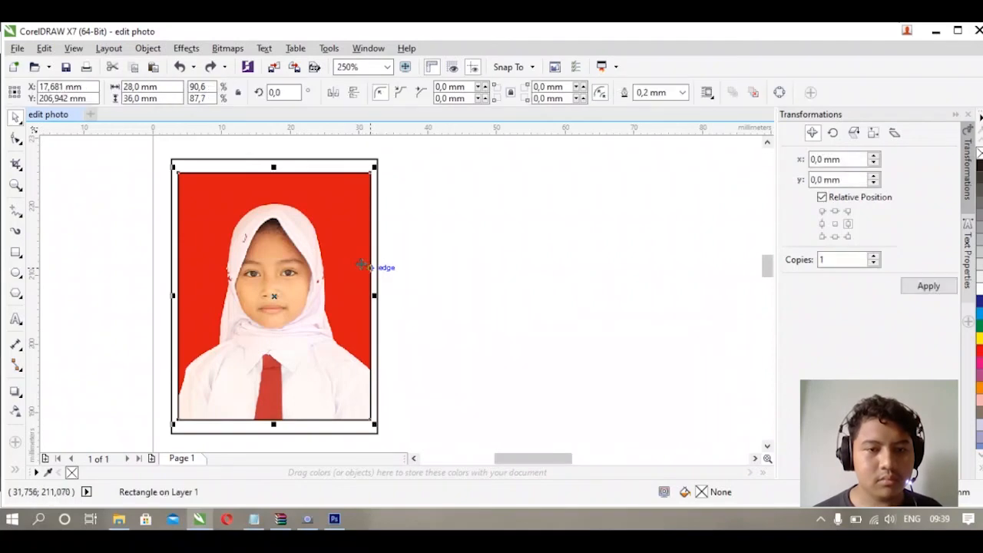
{"action": "key", "text": "Escape"}
{"action": "left_click", "coordinate": [294, 286]}
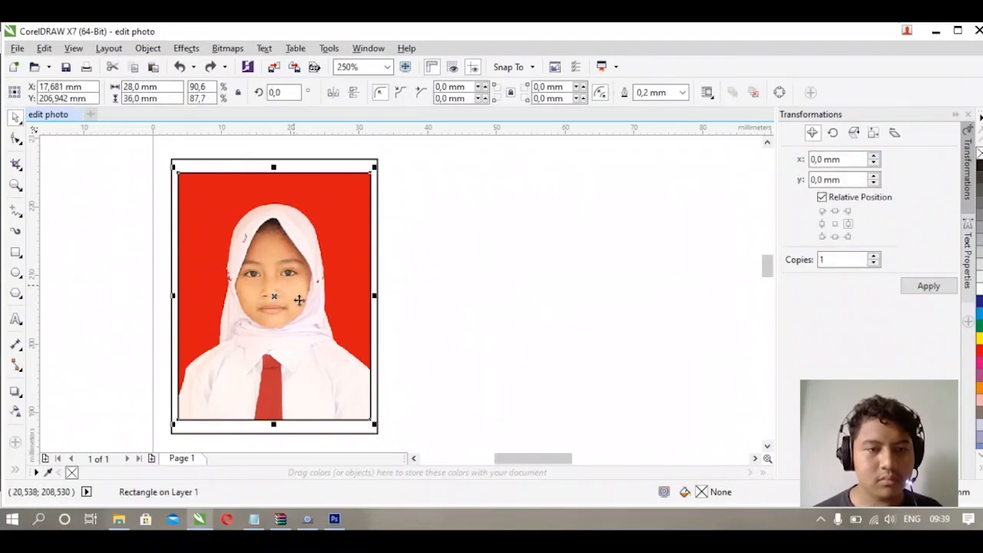
{"action": "left_click", "coordinate": [369, 435]}
{"action": "key", "text": "Down"}
{"action": "key", "text": "Down"}
{"action": "key", "text": "Down"}
{"action": "key", "text": "Down"}
{"action": "key", "text": "Down"}
{"action": "key", "text": "Down"}
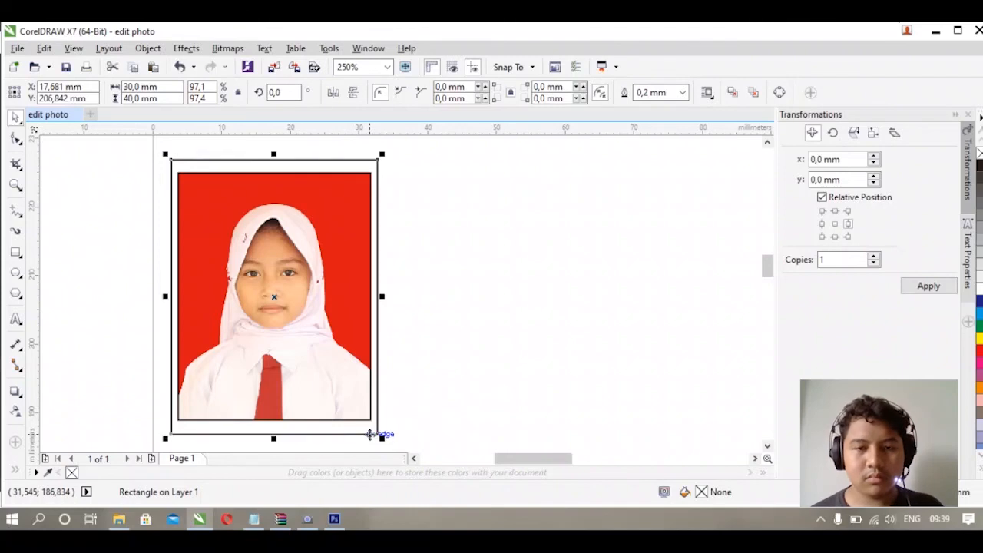
{"action": "key", "text": "Down"}
{"action": "key", "text": "Down"}
{"action": "key", "text": "Down"}
{"action": "key", "text": "Down"}
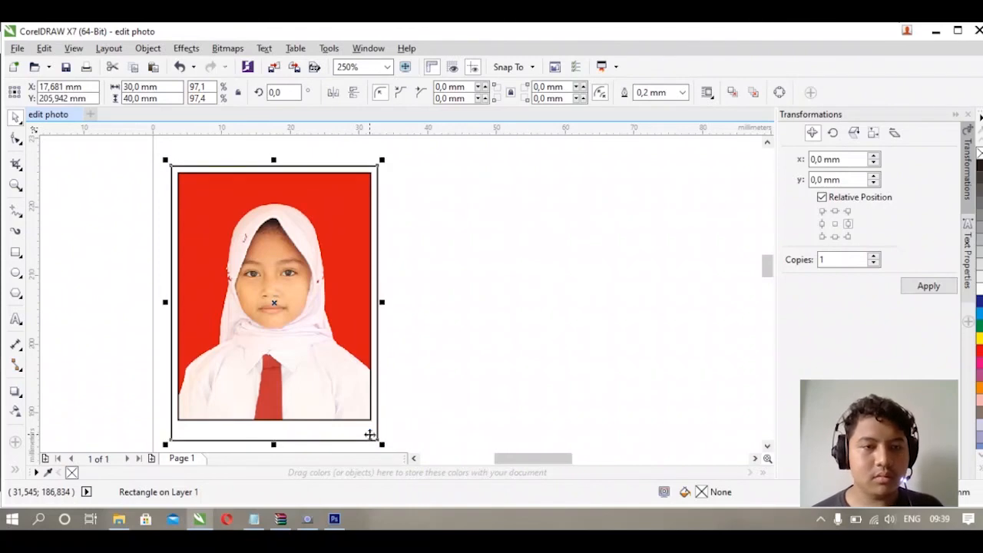
- Add the text SDN CIKEAS 01 below the photo inside the frame
{"action": "left_click", "coordinate": [408, 401]}
{"action": "left_click_drag", "start_coordinate": [767, 265], "coordinate": [768, 270]}
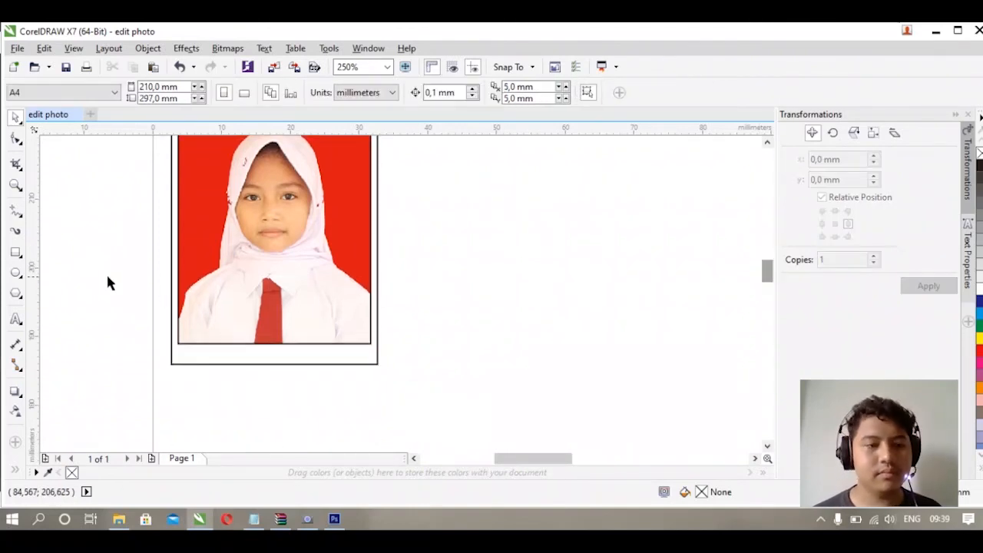
{"action": "left_click", "coordinate": [16, 319]}
{"action": "left_click", "coordinate": [198, 353]}
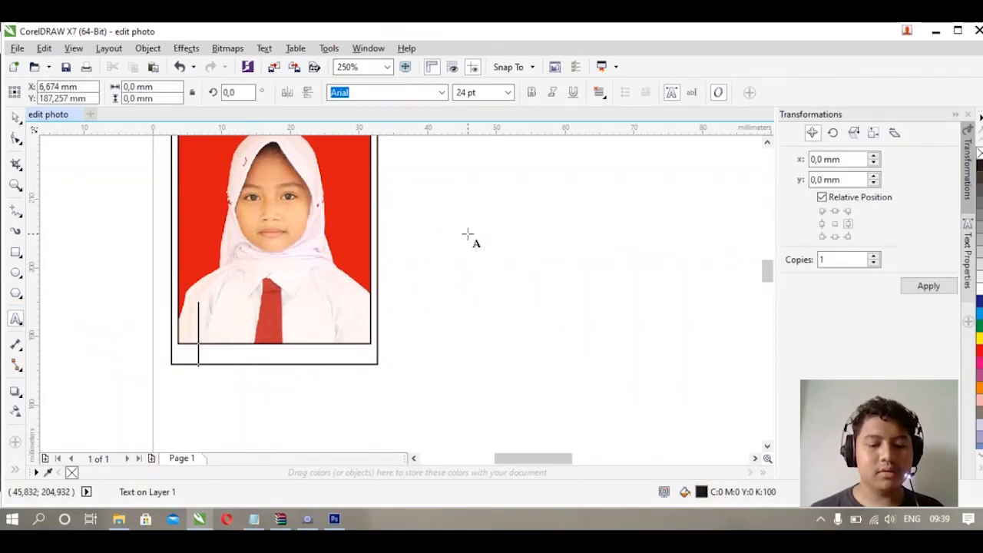
{"action": "type", "text": "S"}
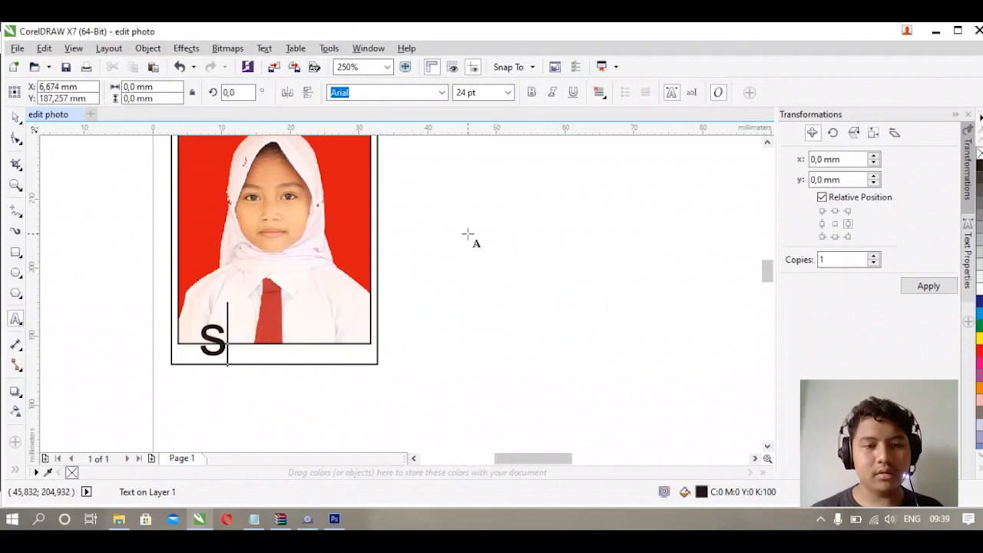
{"action": "type", "text": "d"}
{"action": "key", "text": "BackSpace"}
{"action": "key", "text": "BackSpace"}
{"action": "type", "text": "SDN CIKEAS 01"}
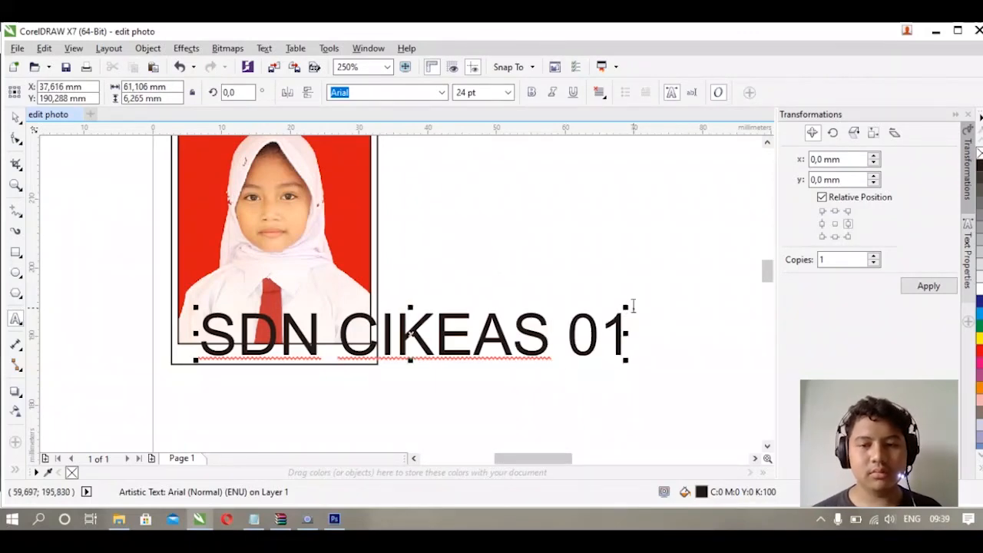
- Scale the text down to about 8 pt and place it centred beneath the photo within the frame
{"action": "left_click_drag", "start_coordinate": [626, 307], "coordinate": [347, 329]}
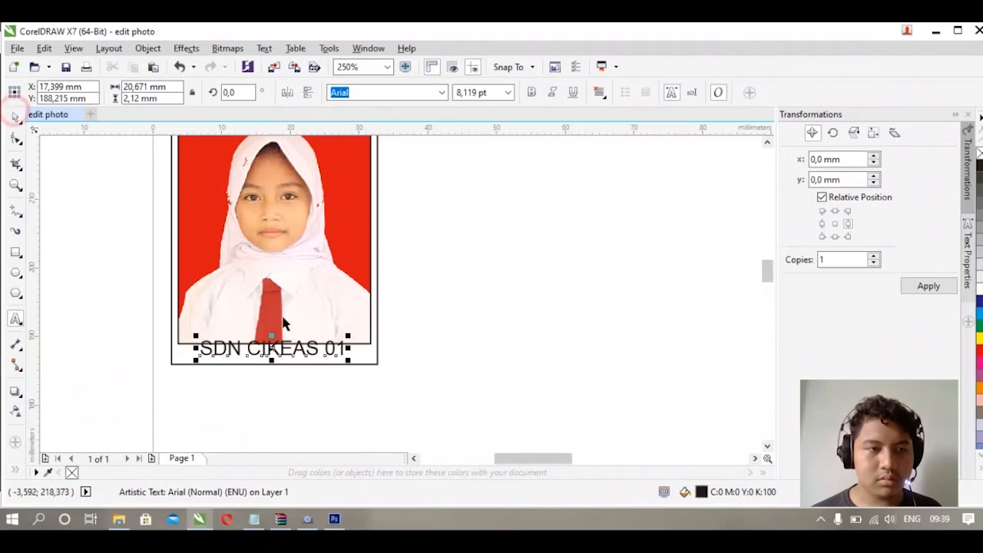
{"action": "left_click_drag", "start_coordinate": [275, 349], "coordinate": [269, 353]}
{"action": "left_click_drag", "start_coordinate": [270, 351], "coordinate": [273, 354]}
{"action": "left_click", "coordinate": [362, 357], "text": "shift"}
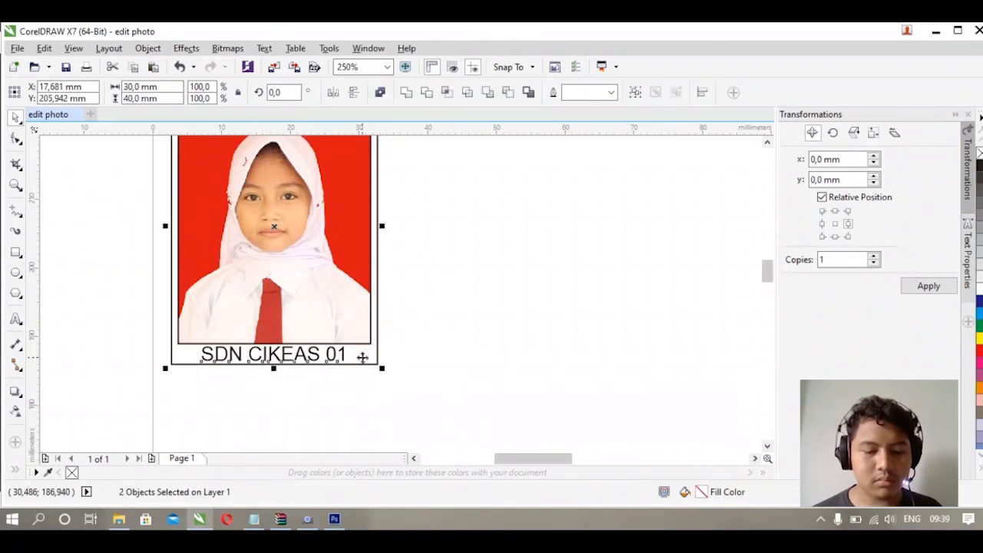
{"action": "left_click", "coordinate": [415, 338]}
{"action": "scroll", "coordinate": [419, 314], "scroll_direction": "down", "scroll_amount": 2}
{"action": "left_click_drag", "start_coordinate": [261, 176], "coordinate": [452, 394]}
{"action": "left_click", "coordinate": [419, 322]}
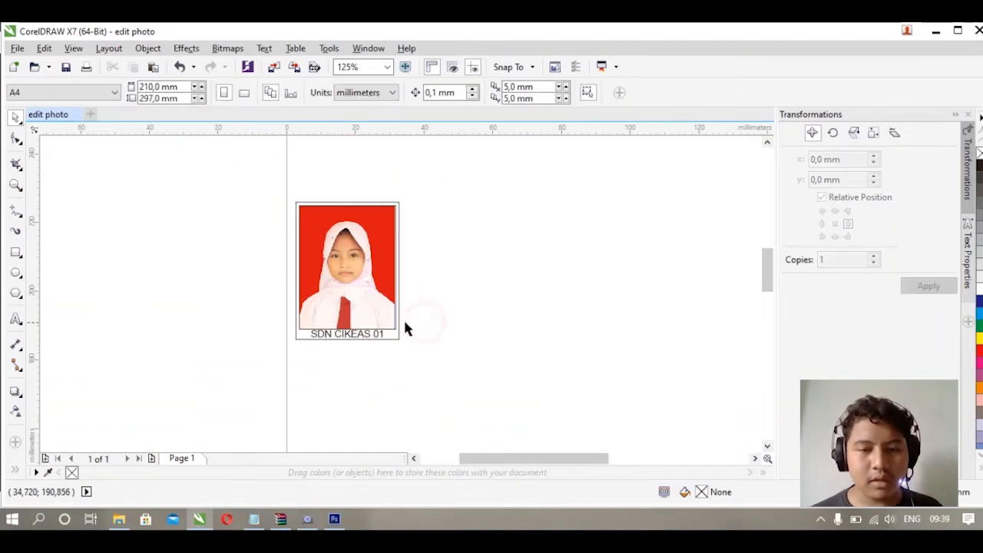
- Select the outer frame and the photo's border rectangle and remove their outlines
{"action": "left_click", "coordinate": [399, 320]}
{"action": "scroll", "coordinate": [399, 319], "scroll_direction": "up", "scroll_amount": 2}
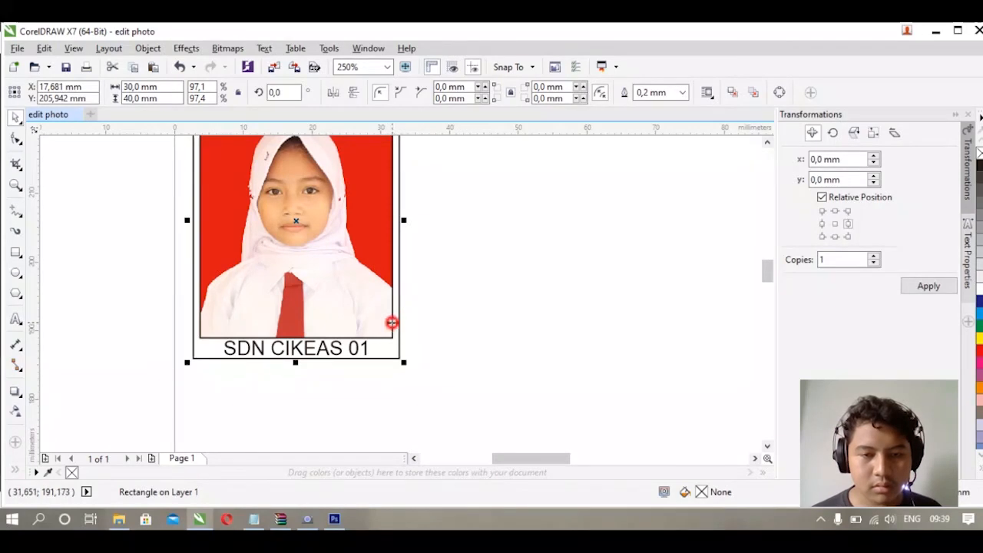
{"action": "left_click", "coordinate": [390, 324], "text": "shift"}
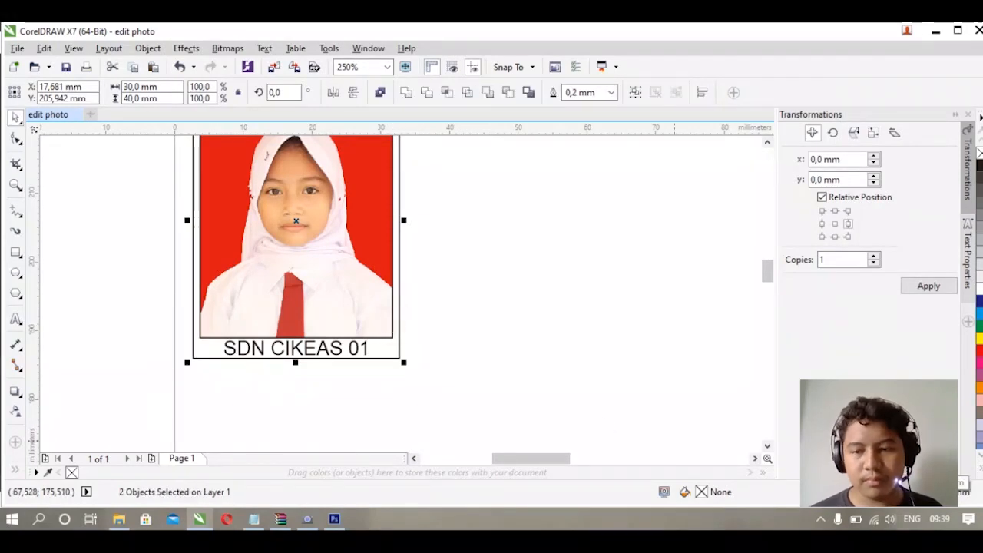
{"action": "key", "text": "F12"}
{"action": "left_click", "coordinate": [404, 176]}
{"action": "left_click", "coordinate": [389, 192]}
{"action": "left_click", "coordinate": [481, 406]}
- Select the complete ID photo with frame and text and move it to the page's top-left corner
{"action": "scroll", "coordinate": [464, 335], "scroll_direction": "down", "scroll_amount": 1}
{"action": "scroll", "coordinate": [461, 330], "scroll_direction": "down", "scroll_amount": 2}
{"action": "left_click_drag", "start_coordinate": [369, 249], "coordinate": [484, 377]}
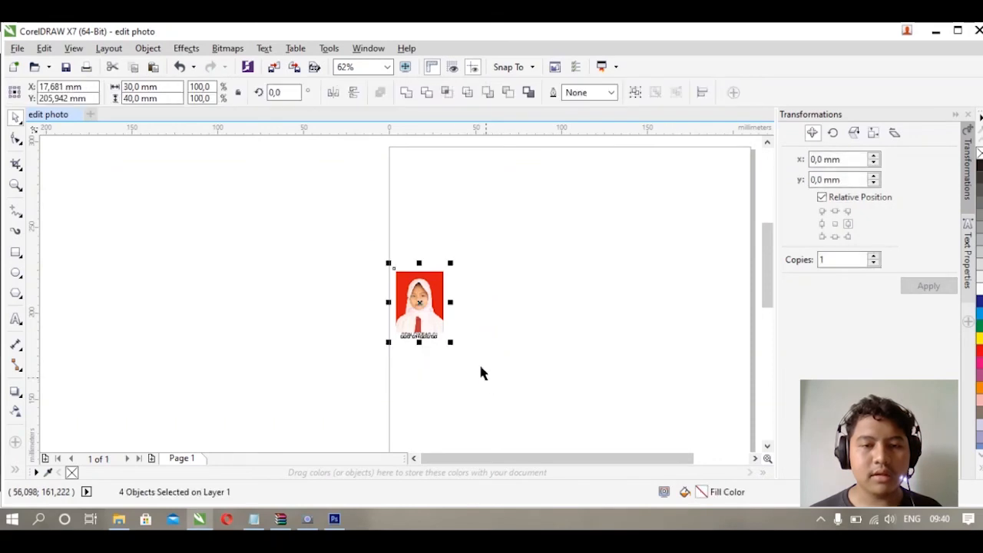
{"action": "left_click_drag", "start_coordinate": [423, 299], "coordinate": [422, 185]}
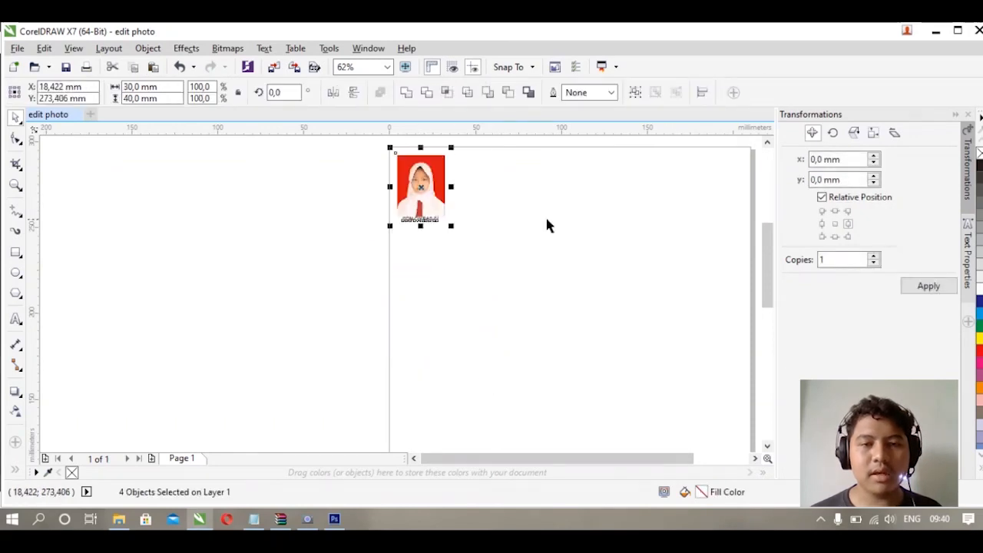
- Make five copies of the ID photo in a row to the right, each offset 30 mm horizontally
{"action": "left_click", "coordinate": [874, 257]}
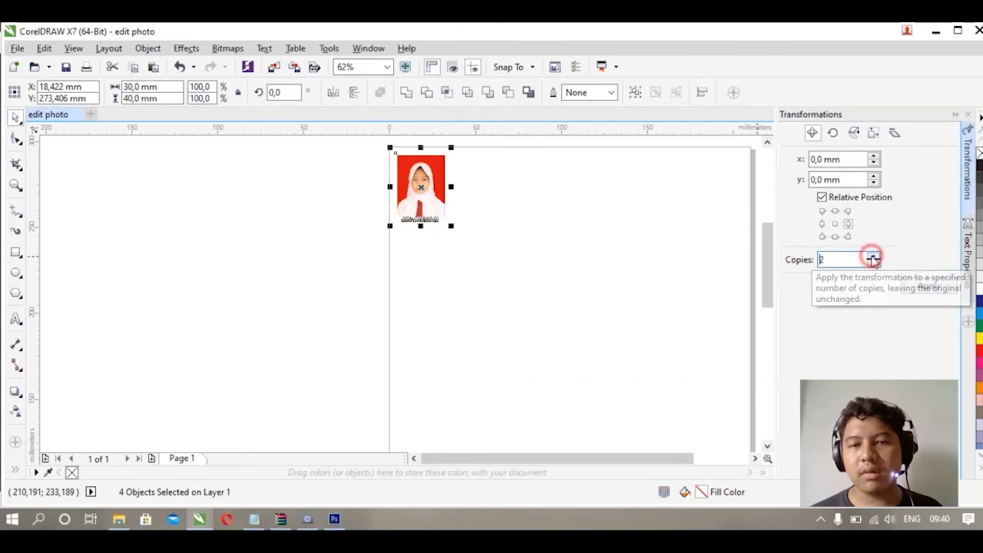
{"action": "left_click", "coordinate": [875, 258]}
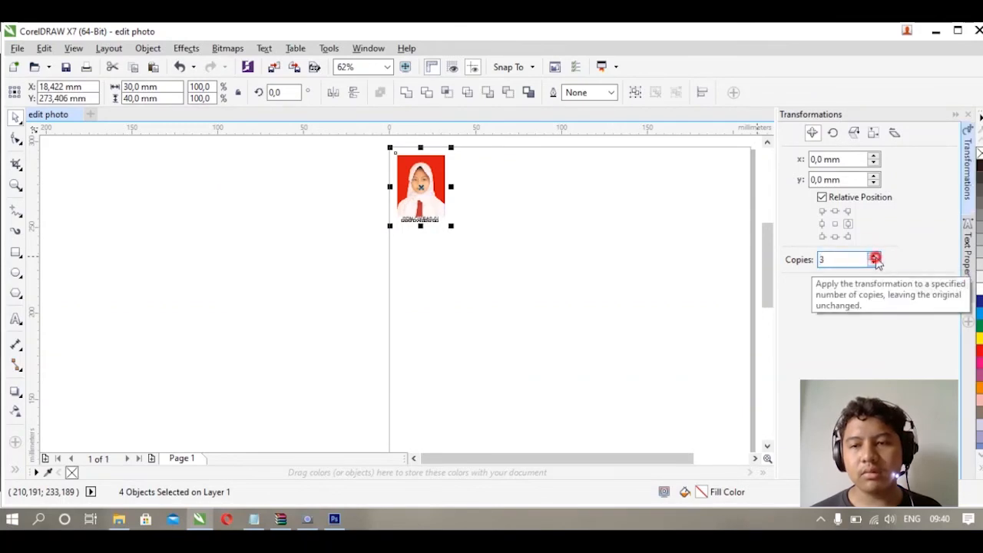
{"action": "left_click", "coordinate": [875, 257]}
{"action": "left_click", "coordinate": [874, 258]}
{"action": "left_click", "coordinate": [911, 289]}
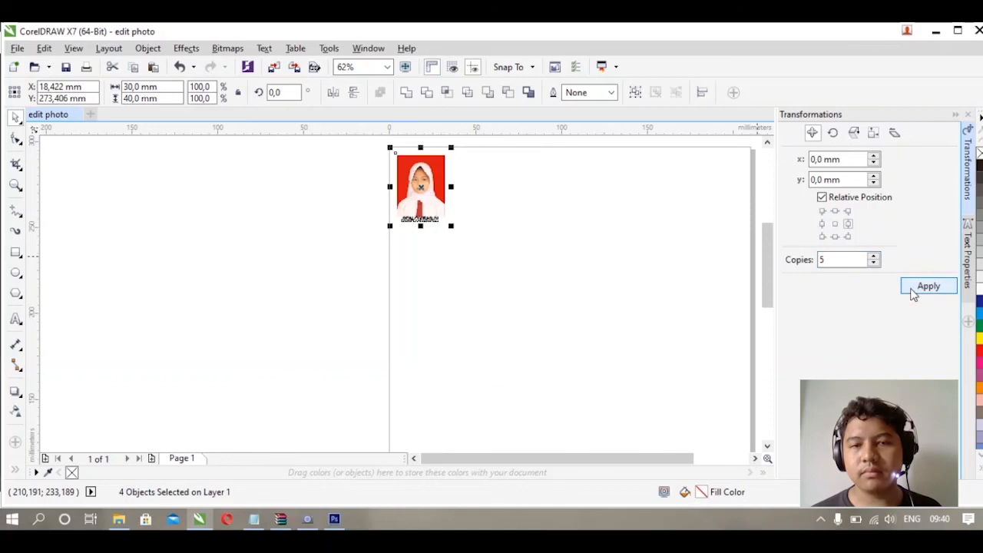
{"action": "key", "text": "ctrl+z"}
{"action": "left_click", "coordinate": [835, 236]}
{"action": "left_click", "coordinate": [848, 224]}
{"action": "left_click", "coordinate": [917, 288]}
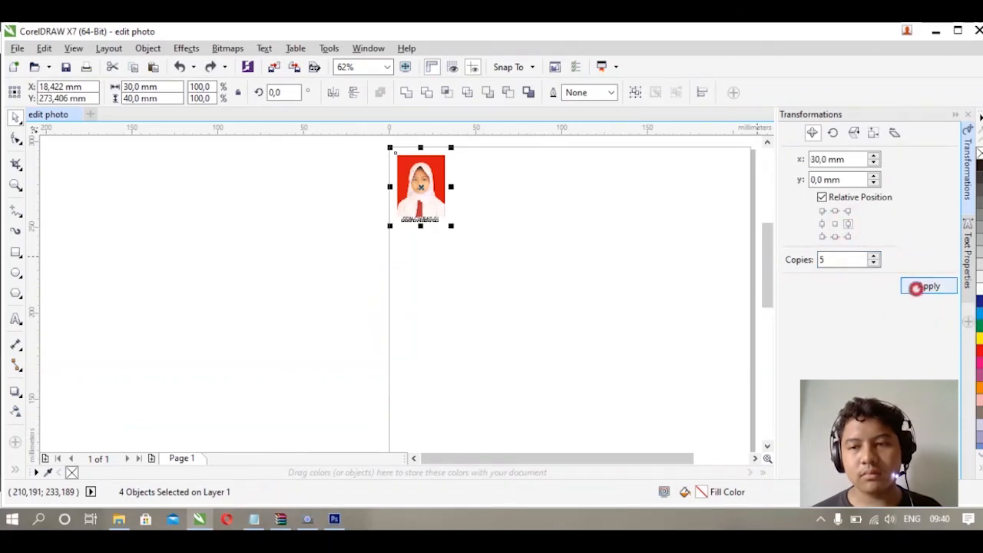
- Select all six ID photos, group them, and centre the group on the page
{"action": "left_click", "coordinate": [669, 281]}
{"action": "left_click_drag", "start_coordinate": [695, 260], "coordinate": [511, 296]}
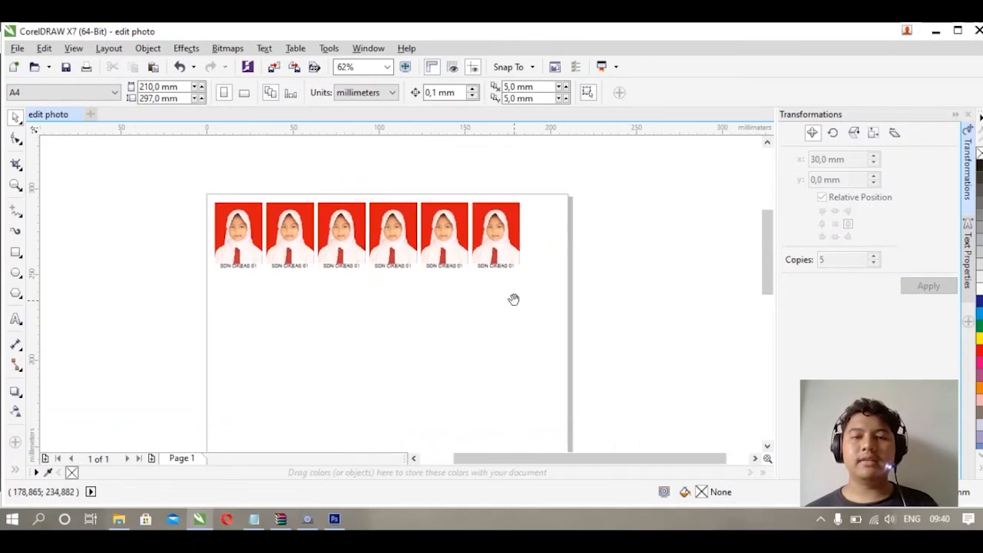
{"action": "key", "text": "ctrl+a"}
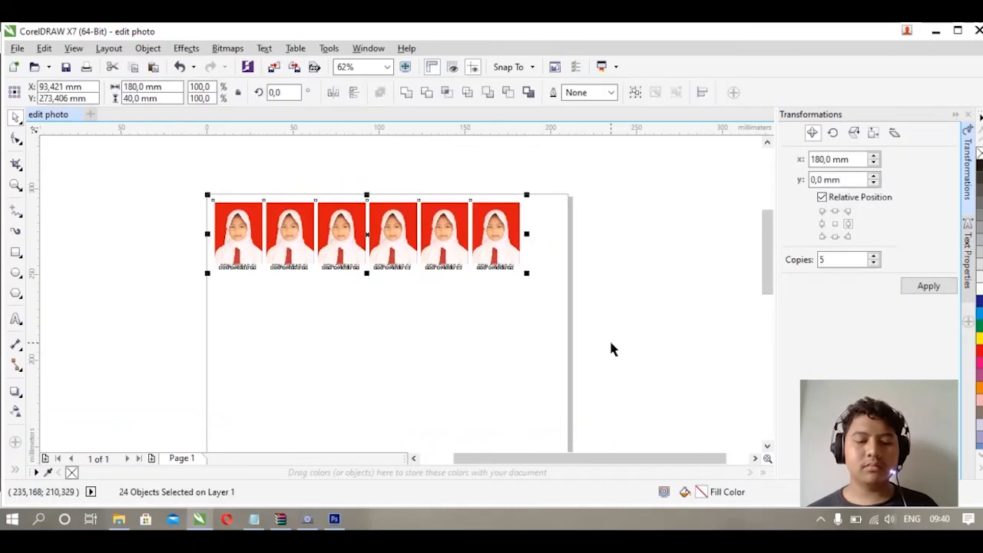
{"action": "key", "text": "ctrl+g"}
{"action": "key", "text": "p"}
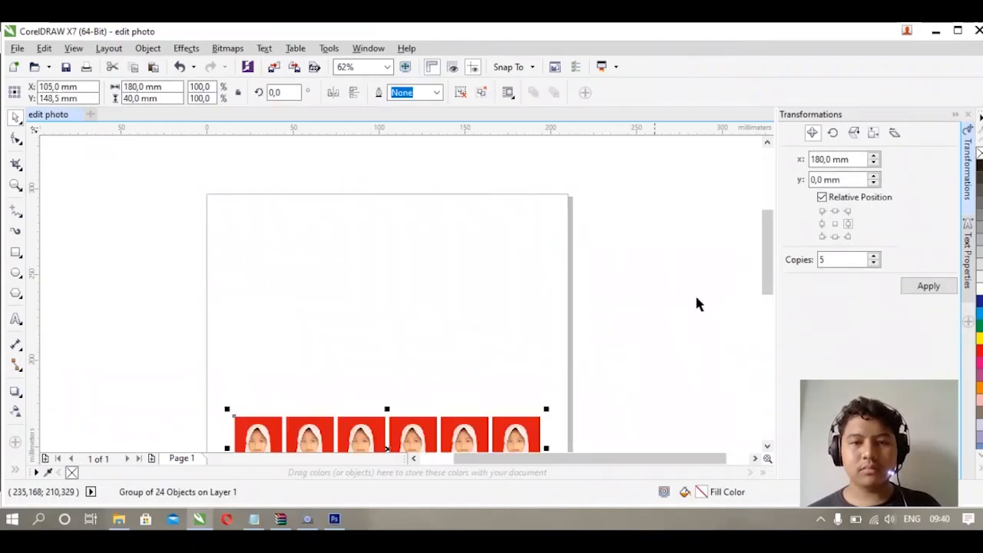
{"action": "scroll", "coordinate": [765, 262], "scroll_direction": "down", "scroll_amount": 3}
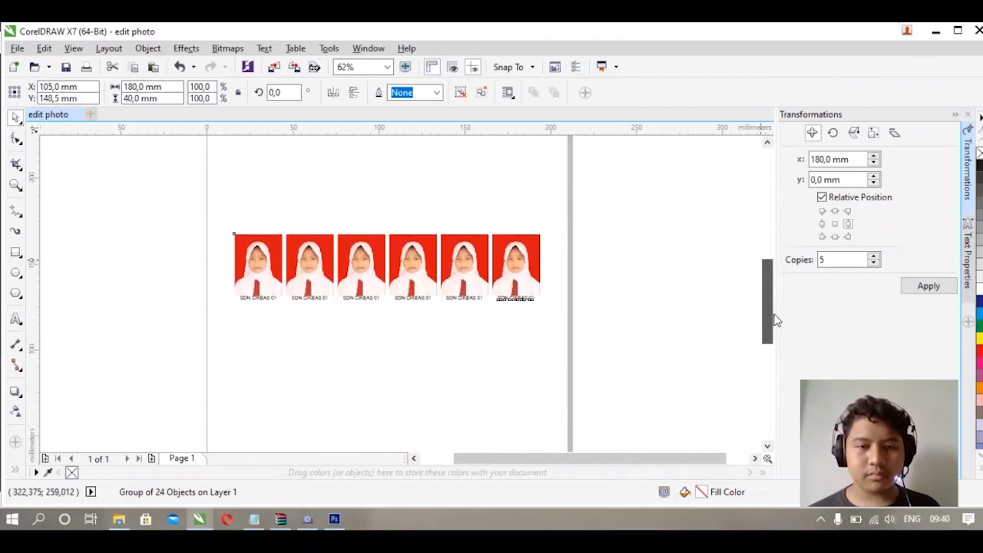